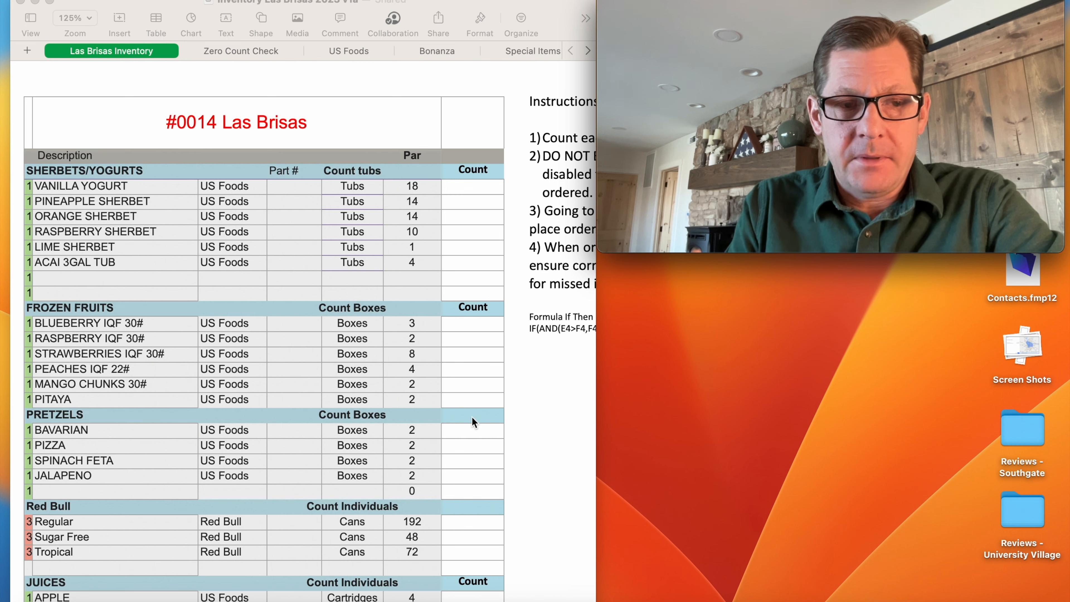
Step: Look through the Zero Count Check, US Foods, Bonanza and Special Items sheets, and return to the Las Brisas Inventory sheet
click(267, 57)
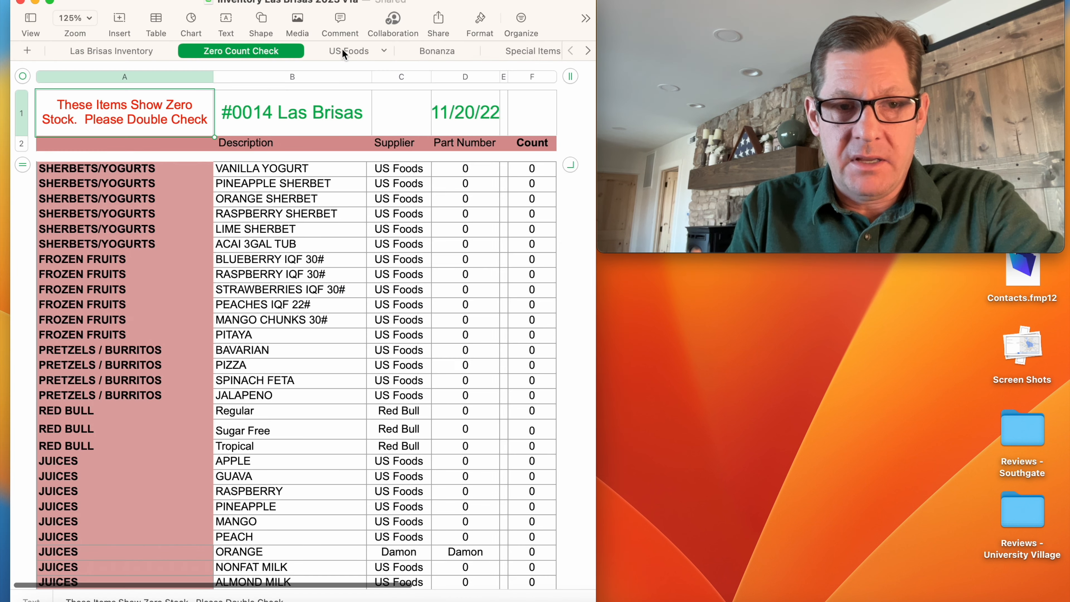
click(348, 50)
click(447, 49)
click(520, 47)
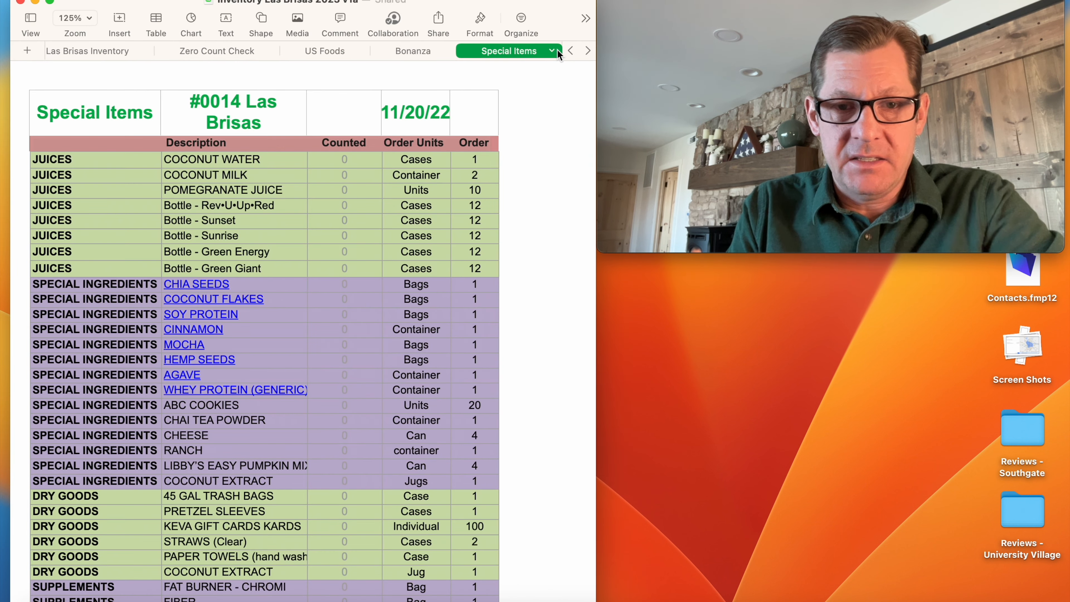
click(587, 51)
click(77, 51)
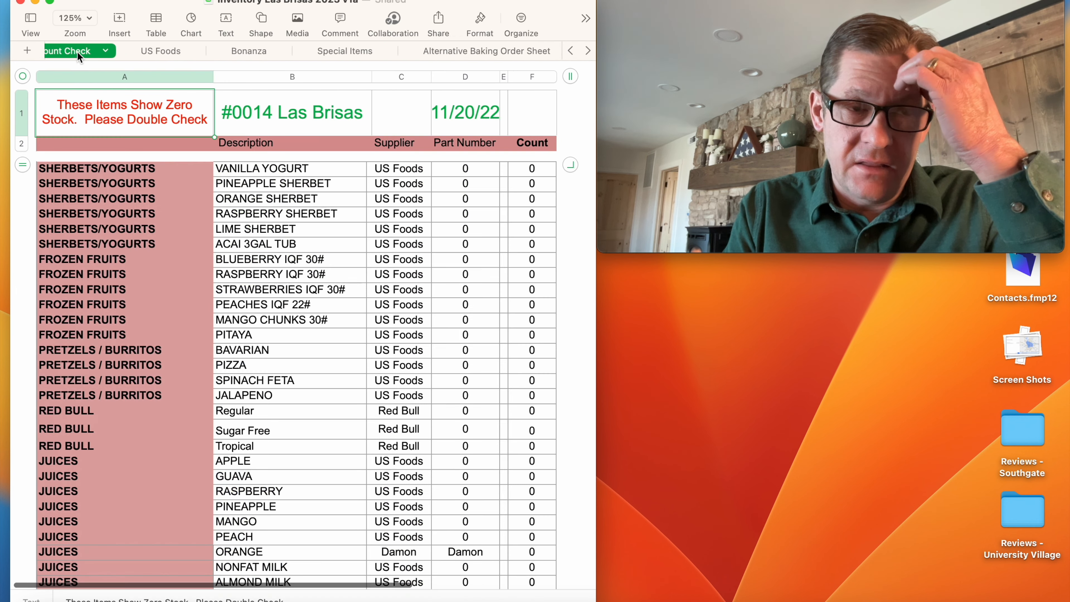
click(570, 50)
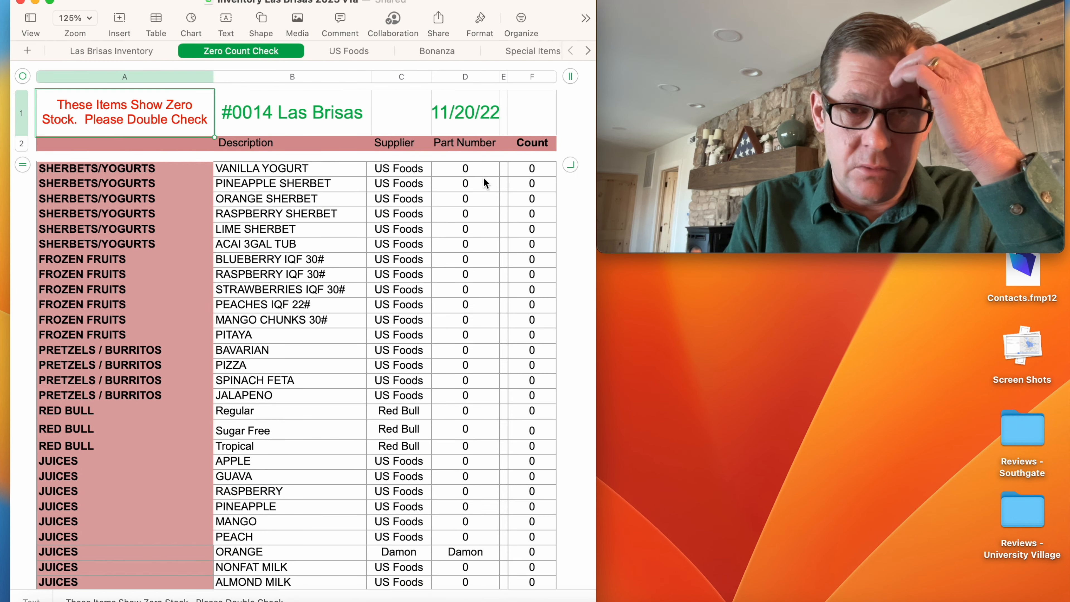
click(107, 49)
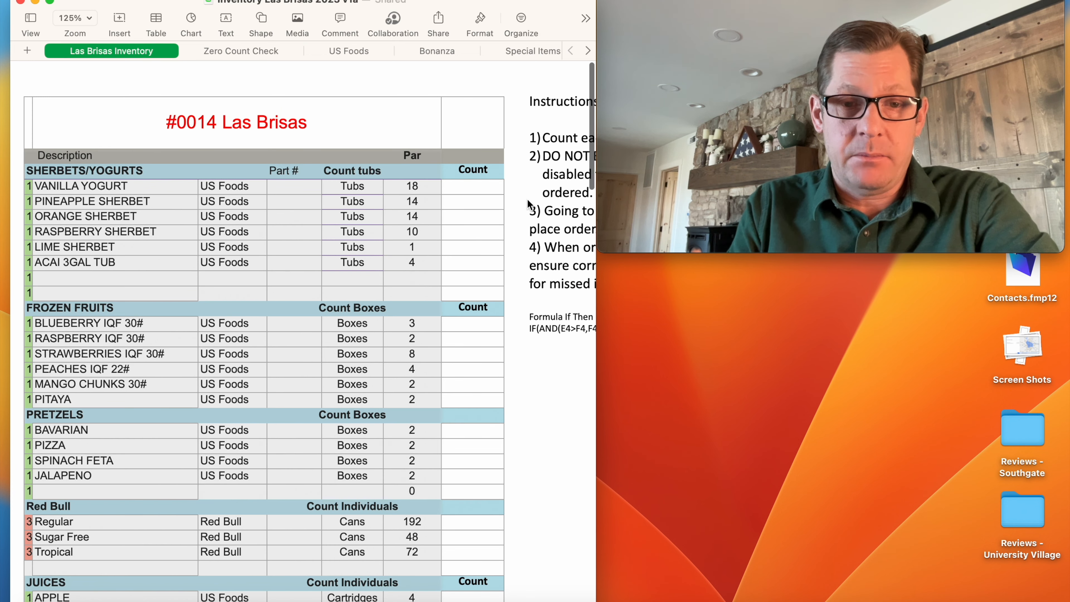
Step: Examine the counting units and par levels in the inventory sheet's sections, from sherbets down to the special ingredients
click(490, 190)
click(401, 227)
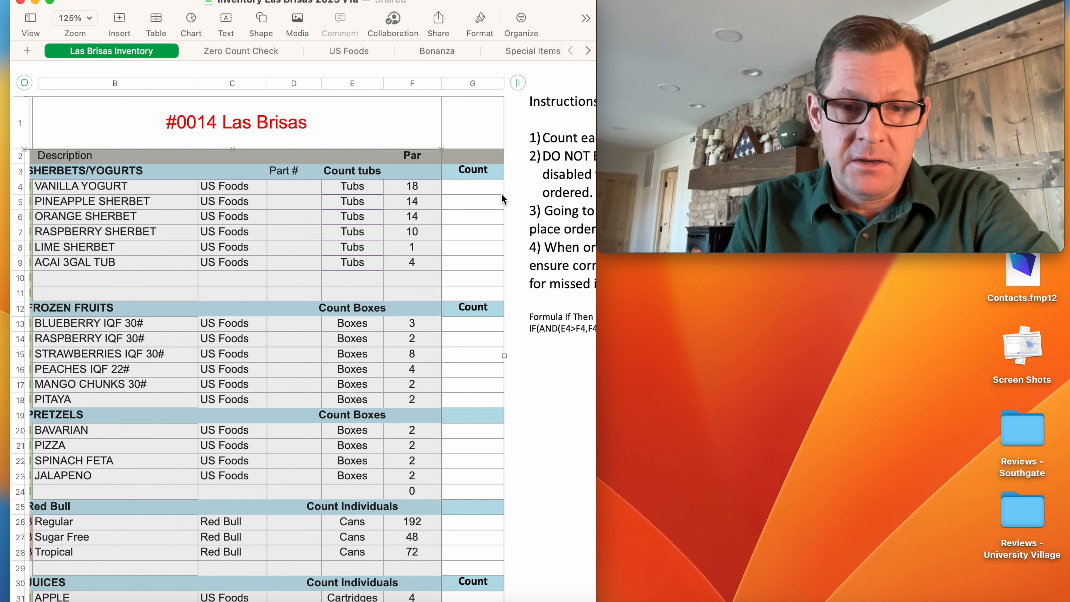
click(489, 189)
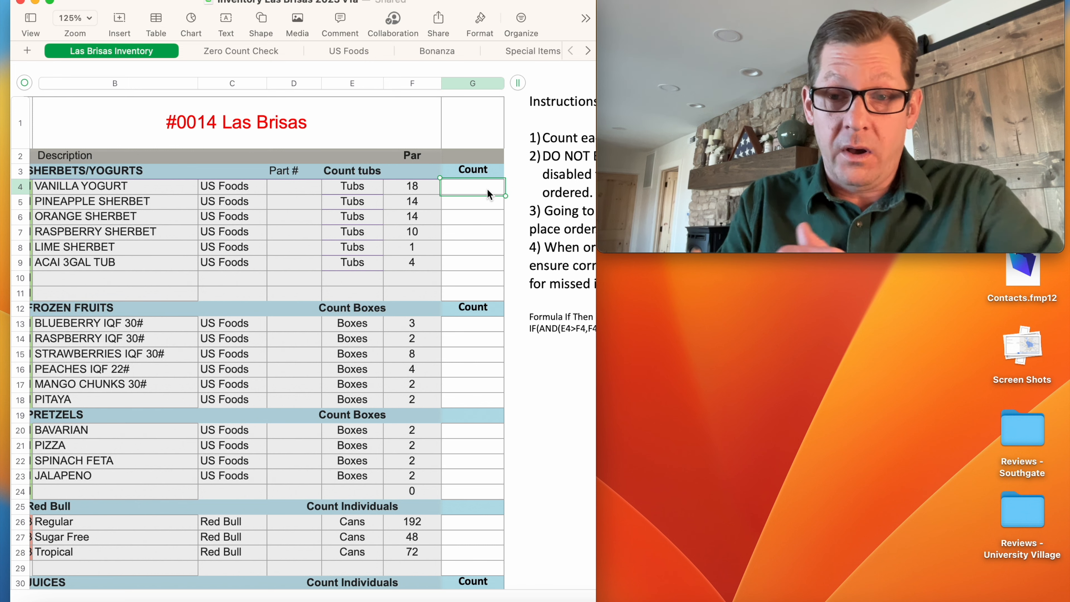
key(Left)
key(Left)
key(Down)
key(Down)
key(Down)
key(Down)
key(Down)
scroll(419, 334, down, 2)
scroll(419, 337, down, 10)
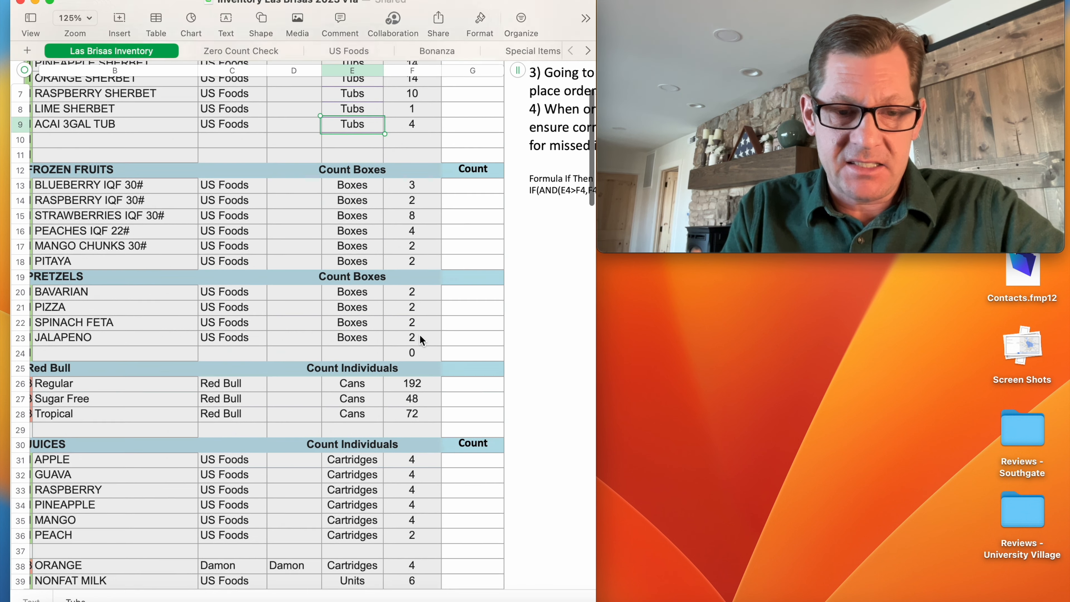
scroll(363, 320, down, 3)
scroll(363, 316, down, 6)
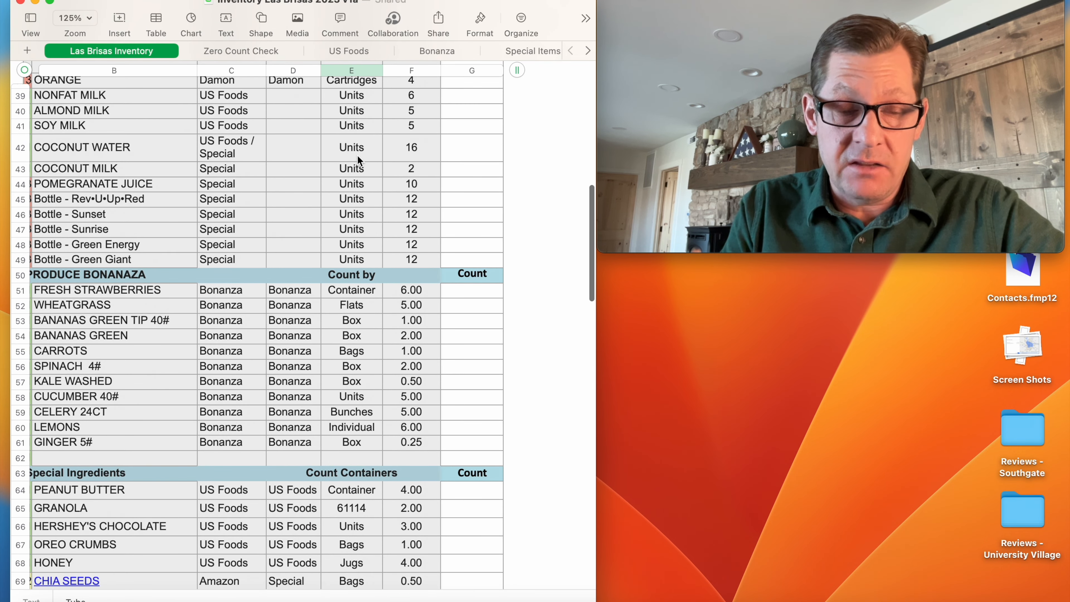
scroll(364, 211, down, 3)
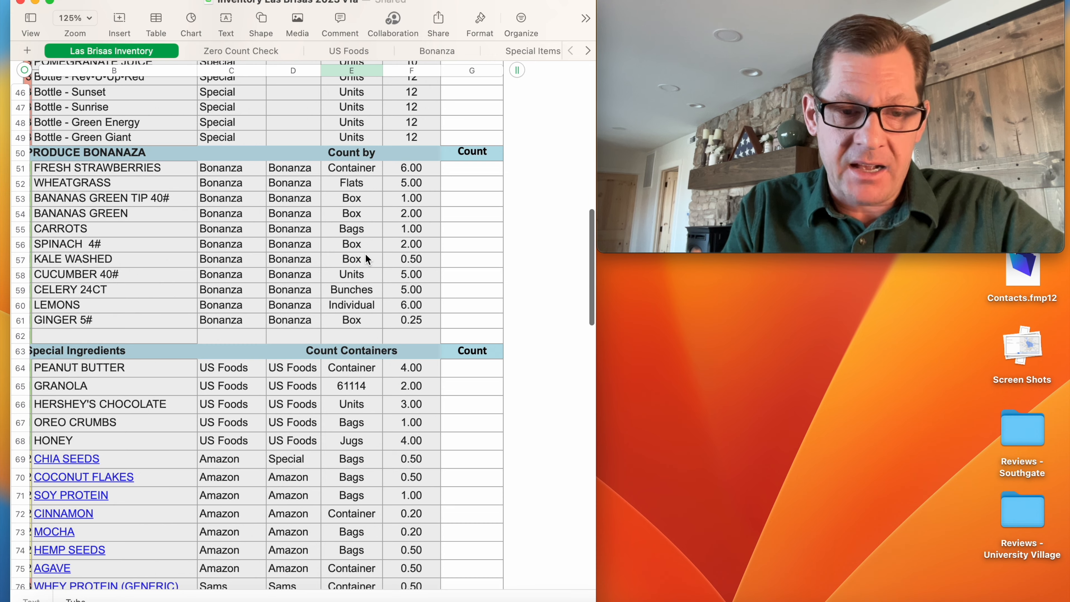
scroll(365, 253, down, 4)
scroll(380, 338, up, 20)
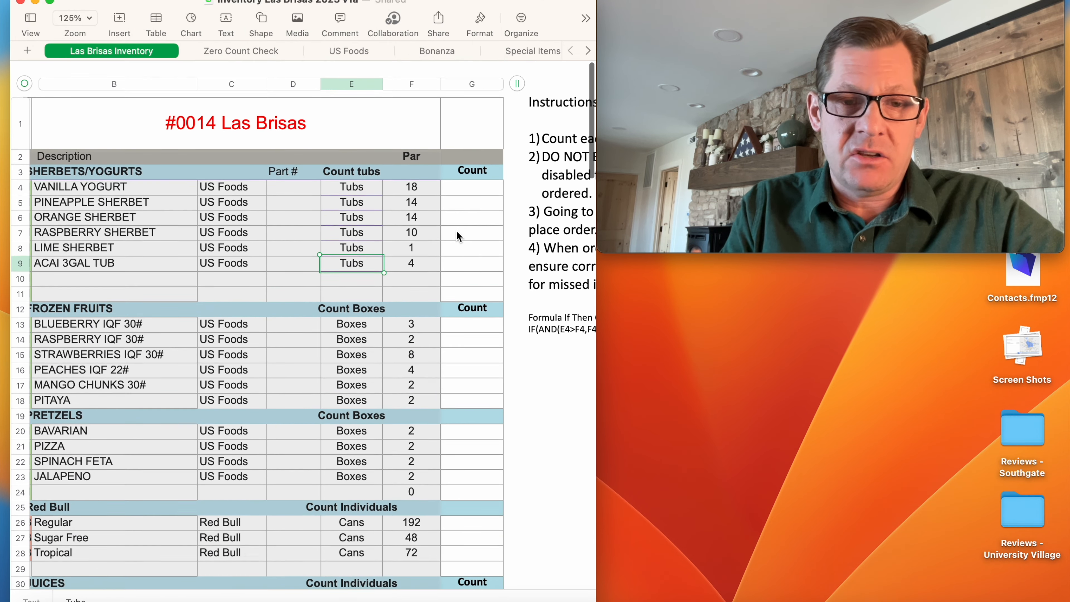
Step: Enter the sherbet and yogurt counts: vanilla yogurt 3, pineapple 4, orange 2, raspberry 4, lime 1, acai 2
click(482, 189)
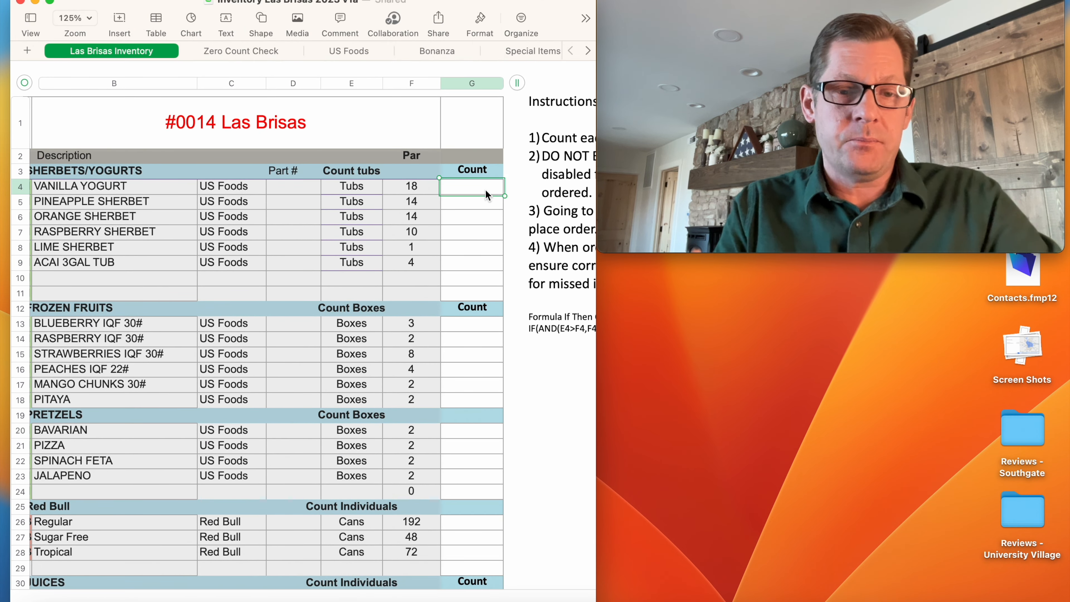
text(3)
key(Return)
text(4)
key(Return)
text(2)
key(Return)
text(4)
key(Return)
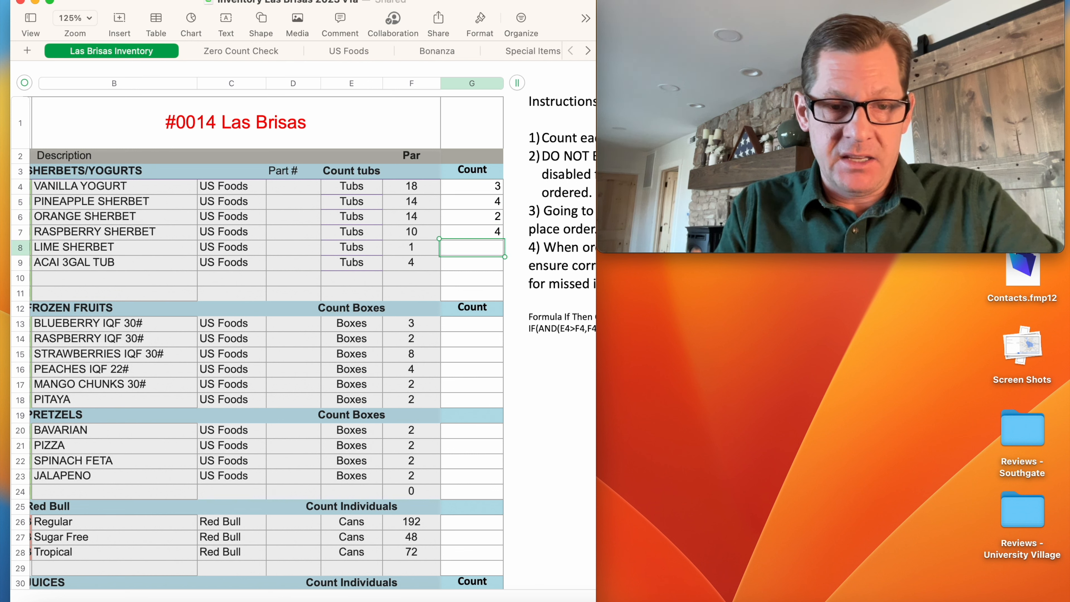
text(1)
key(Return)
text(2)
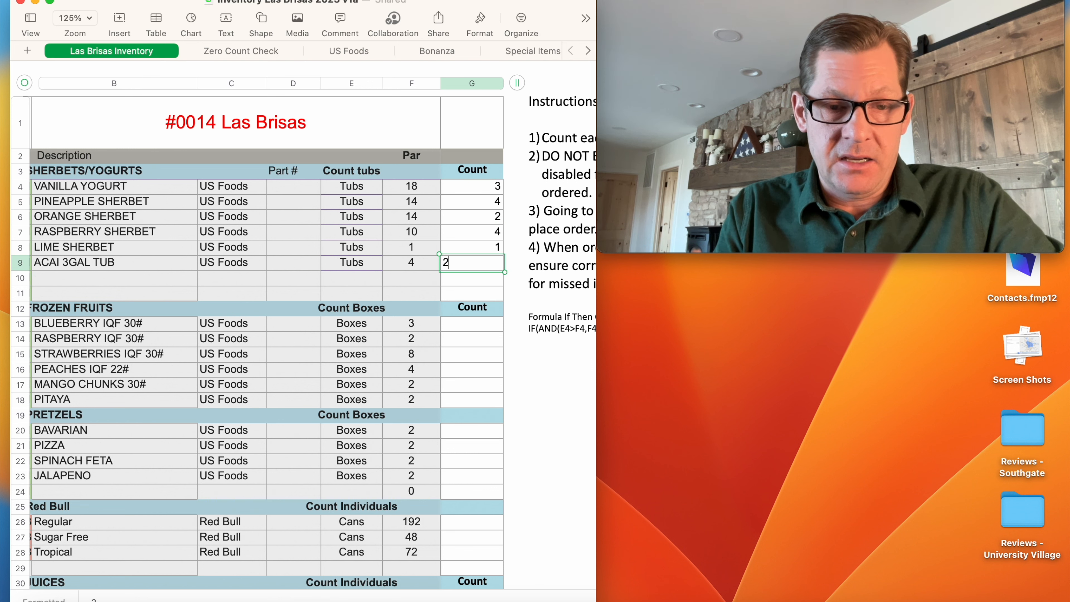
key(Return)
Step: Enter the frozen fruit counts: blueberry 1, raspberry 2, strawberries 1, peaches 1, mango chunks 2, pitaya 1
key(Down)
key(Down)
key(Down)
text(1)
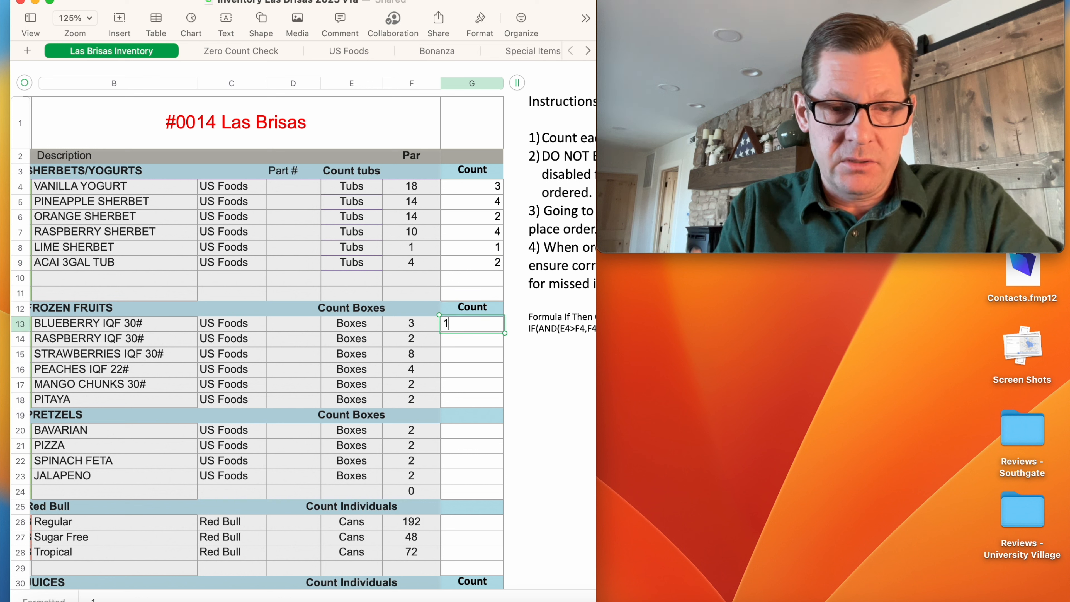
key(Return)
text(2)
key(Return)
text(1 1)
key(Return)
text(2)
key(Return)
text(1)
key(Return)
Step: Enter the pretzel counts: Bavarian 1, pizza 2, spinach feta 1, jalapeno 1
key(Down)
text(1 2)
key(Return)
text(1)
key(Return)
text(1)
key(Return)
Step: Enter the Red Bull can counts: Regular 50, Sugar Free 48, Tropical 67
key(Down)
key(Down)
scroll(295, 324, down, 5)
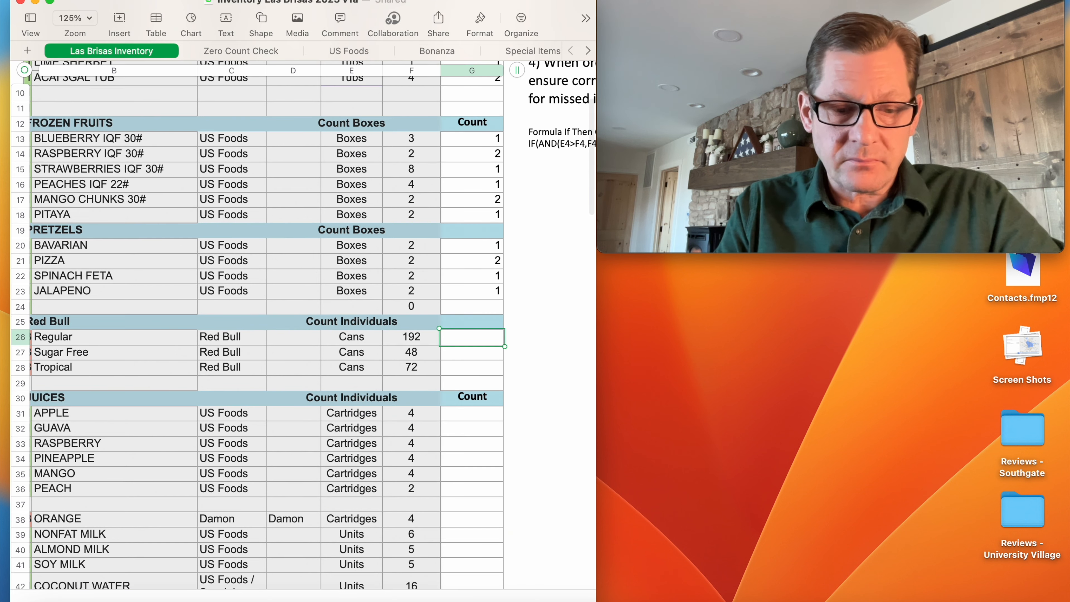
text(50)
key(Return)
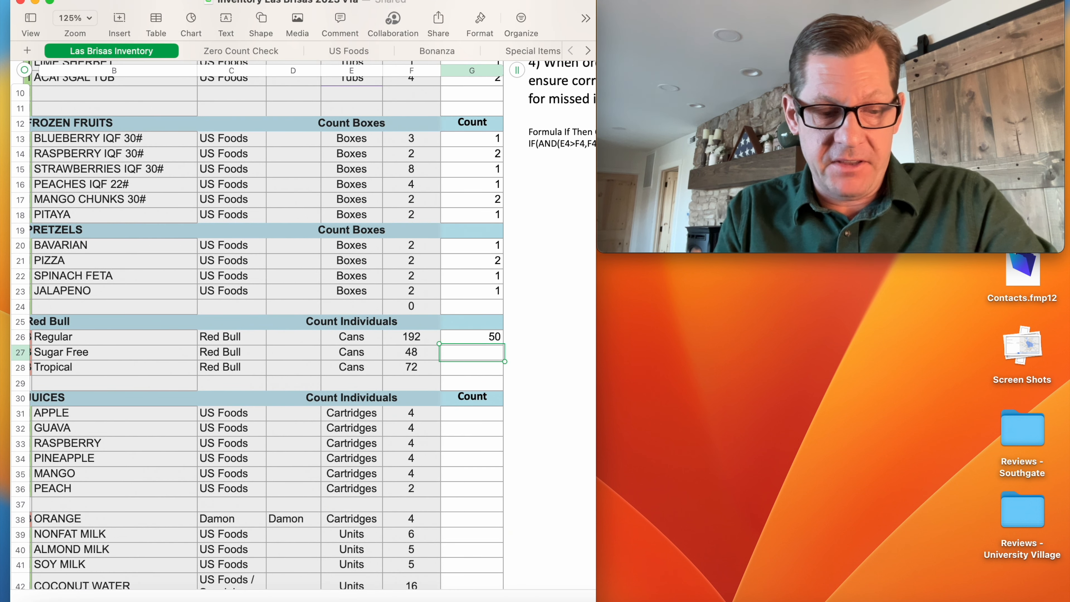
text(48)
key(Return)
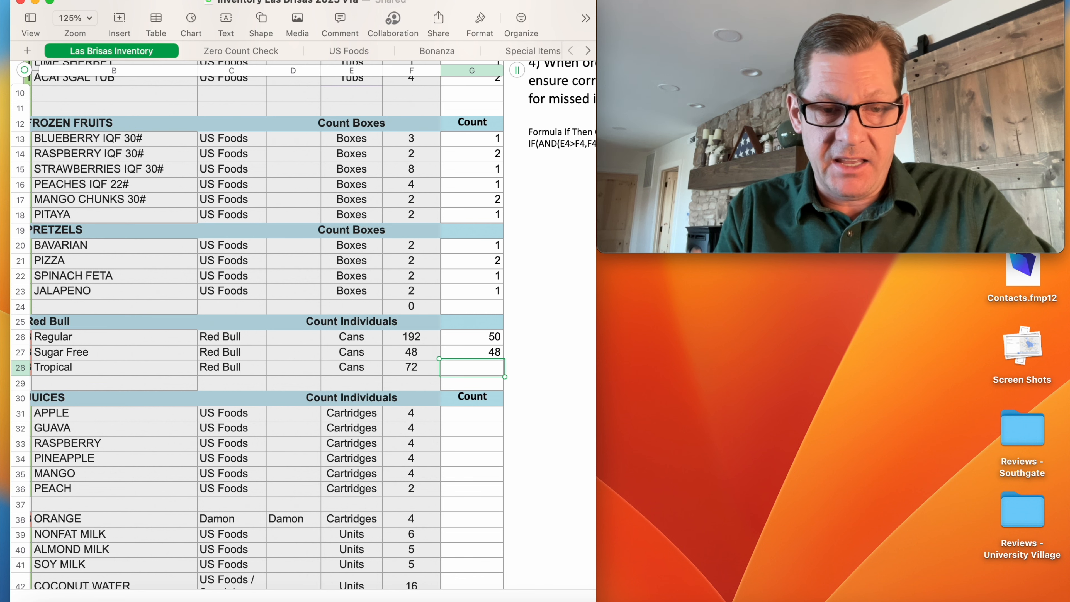
text(67)
key(Return)
Step: Enter the first juice counts: apple 2, guava 1, raspberry 2, pineapple 3, mango 4, peach 1
key(Down)
key(Down)
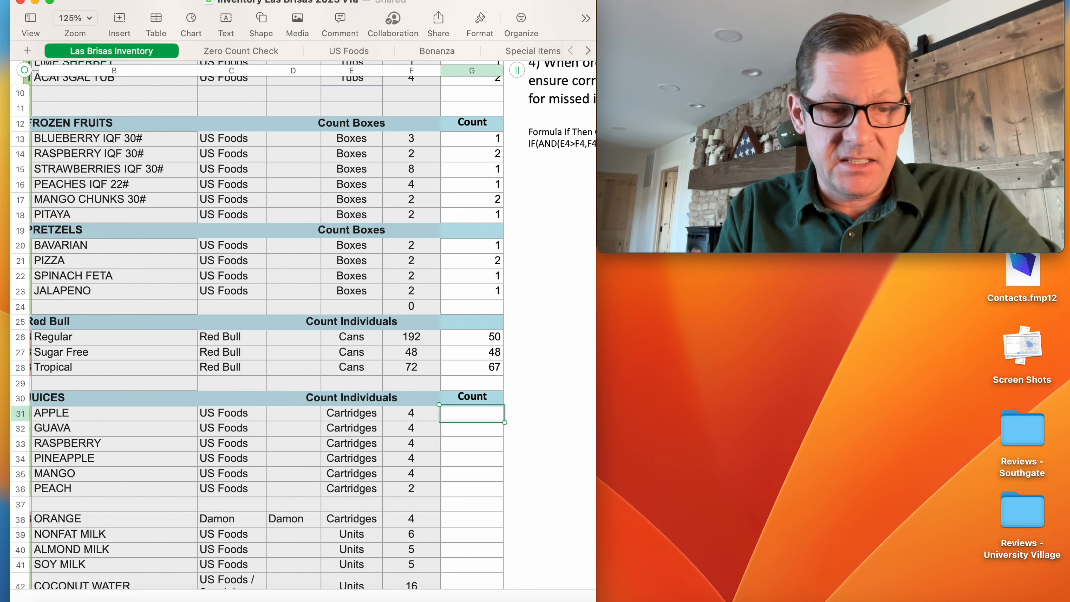
text(2)
key(Return)
text(1)
key(Return)
text(2)
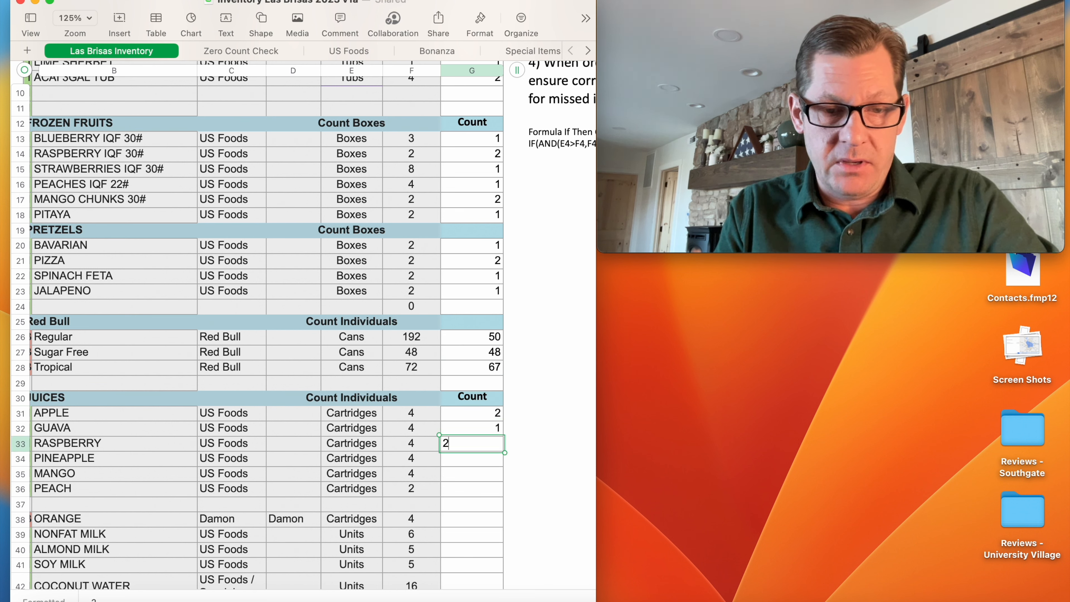
key(Return)
text(3 4)
key(Return)
text(1)
key(Return)
Step: Enter counts for orange juice 2, nonfat milk 3, almond milk 2, soy milk 2, coconut water 2 and coconut milk 4
key(Down)
scroll(257, 325, down, 5)
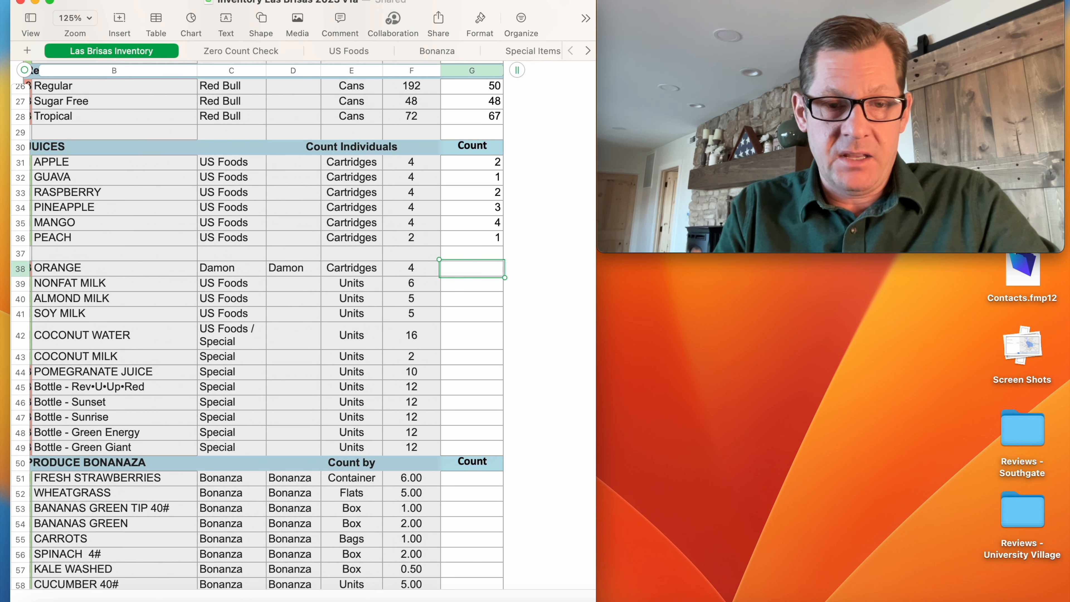
text(2 3 2)
key(Return)
text(2 2 4)
key(Return)
Step: Enter counts for pomegranate juice 32 and the bottles: Rev•U•Up•Red 5, Sunset 2, Sunrise 2, Green Energy 2, Green Giant 4
key(Down)
text(5)
key(Return)
text(2)
key(Up)
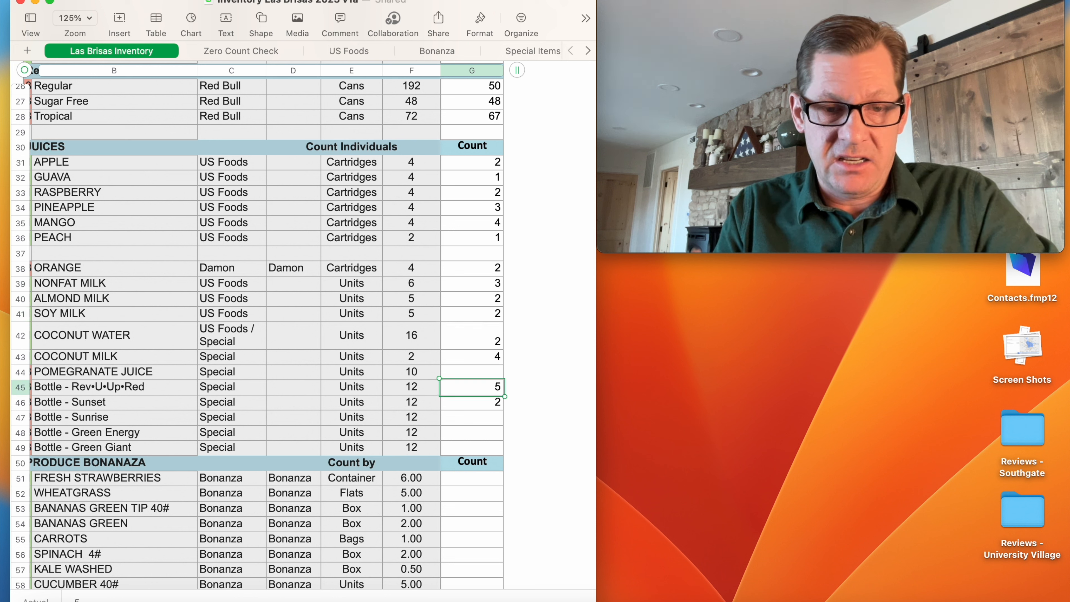
key(Up)
text(32)
key(Down)
key(Down)
text(2 2 4)
key(Return)
Step: Enter the first produce counts: fresh strawberries 1, wheatgrass 3, bananas green tip 1, bananas green 0
key(Down)
key(Down)
scroll(259, 329, down, 5)
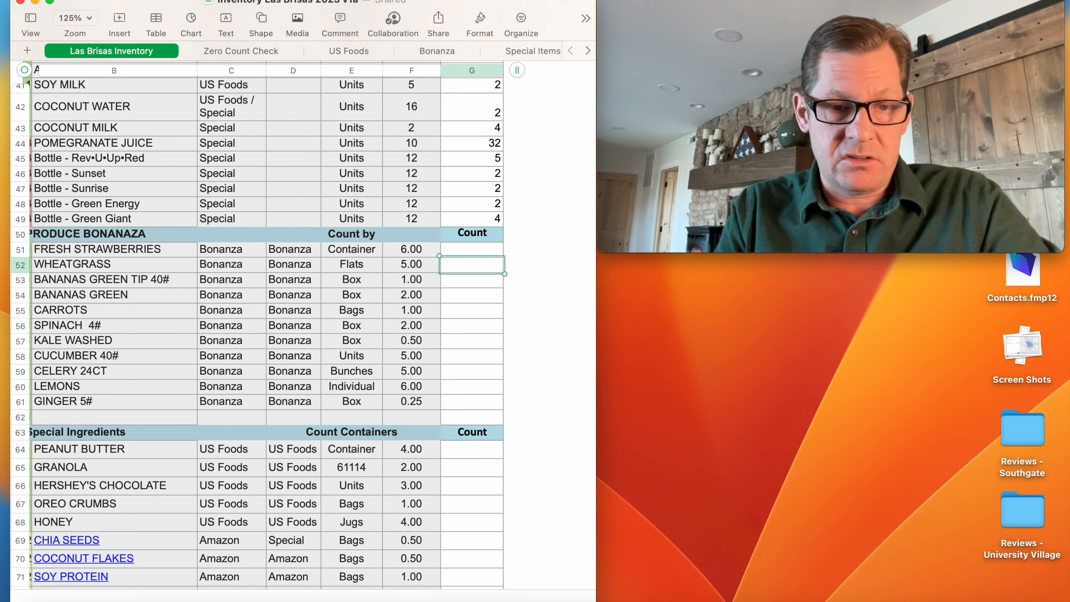
key(Up)
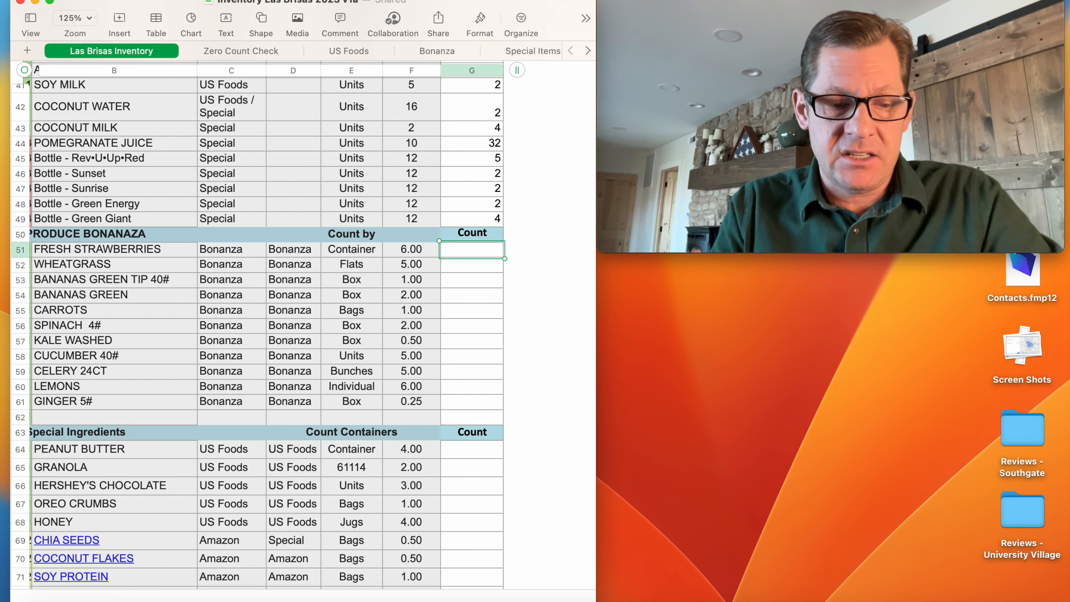
text(1)
key(Return)
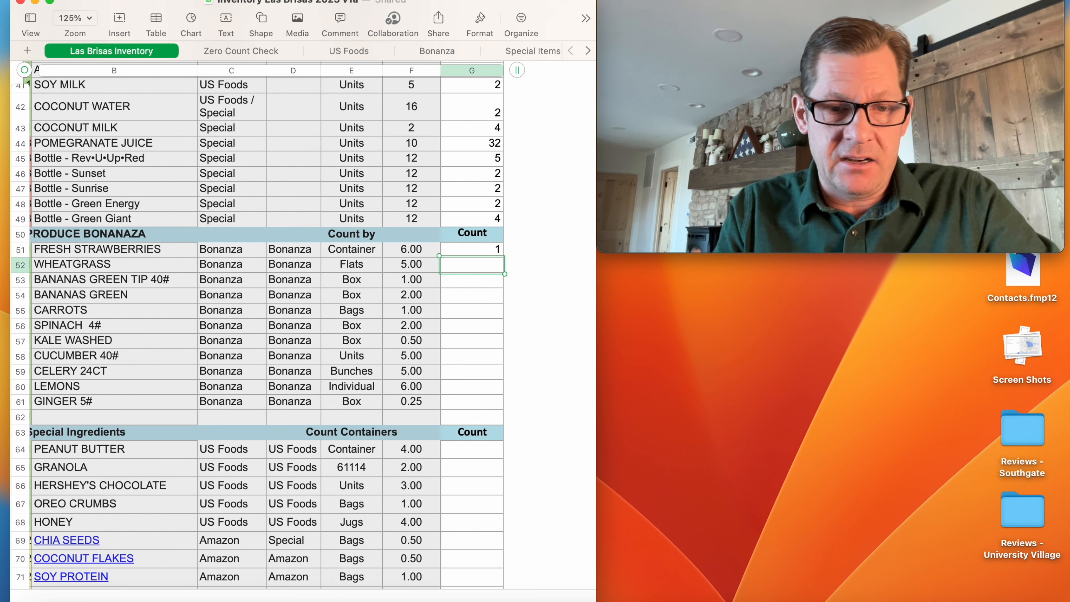
text(3)
key(Return)
text(1)
key(Return)
text(0)
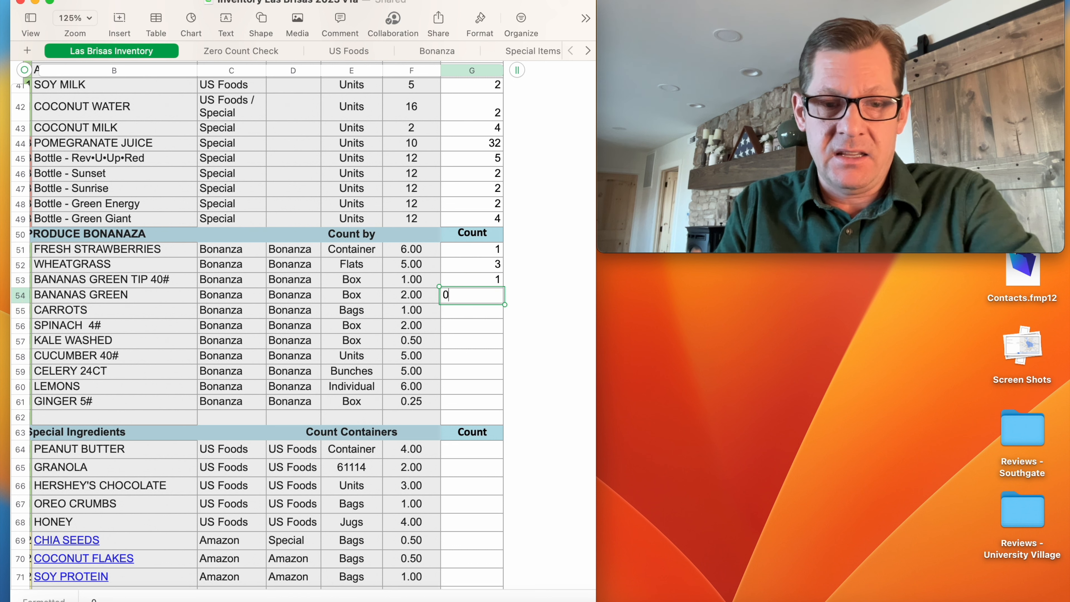
key(Return)
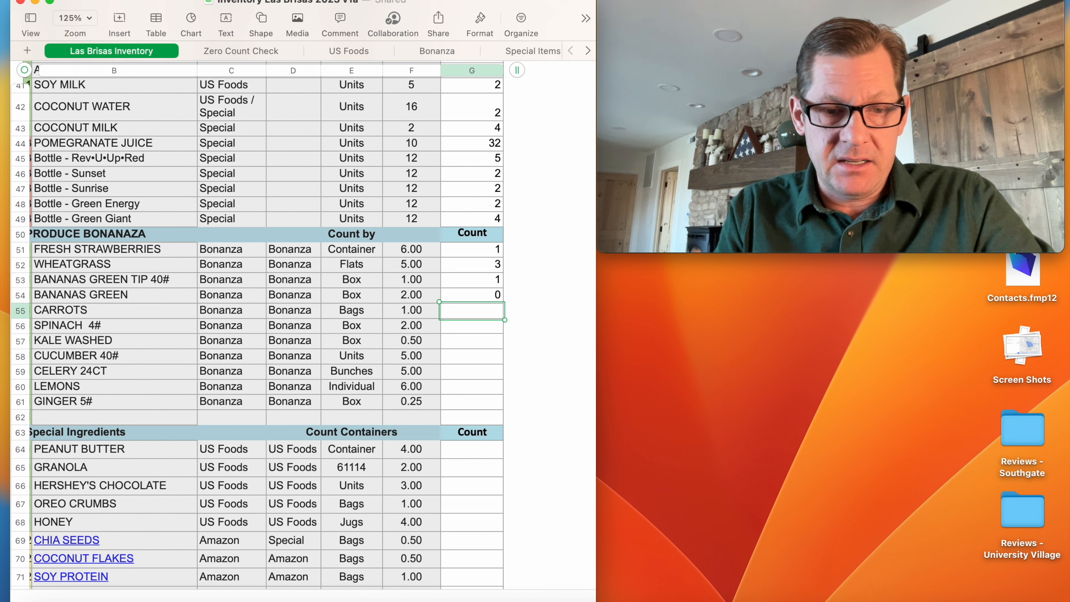
Step: Enter the produce counts for carrots 0.25, spinach 0.25 and washed kale 0.50
text(.25)
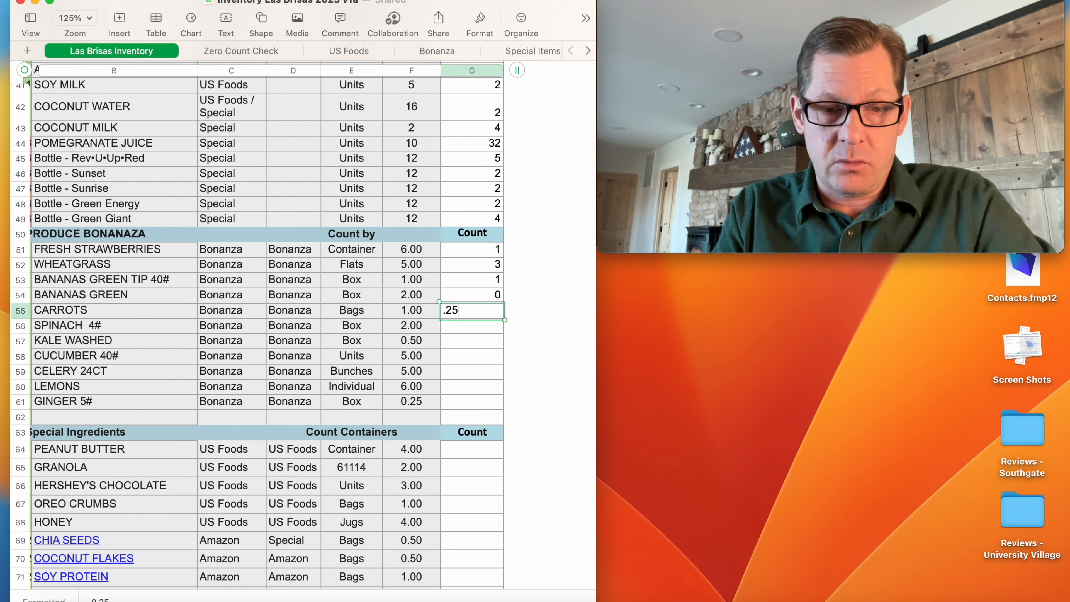
key(Return)
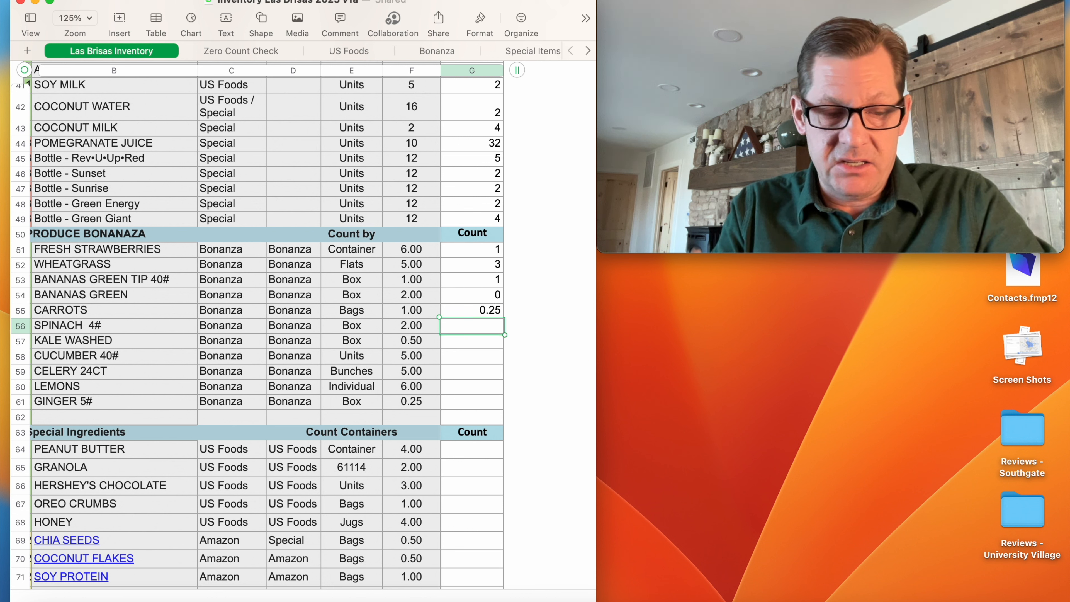
text(.25)
key(Return)
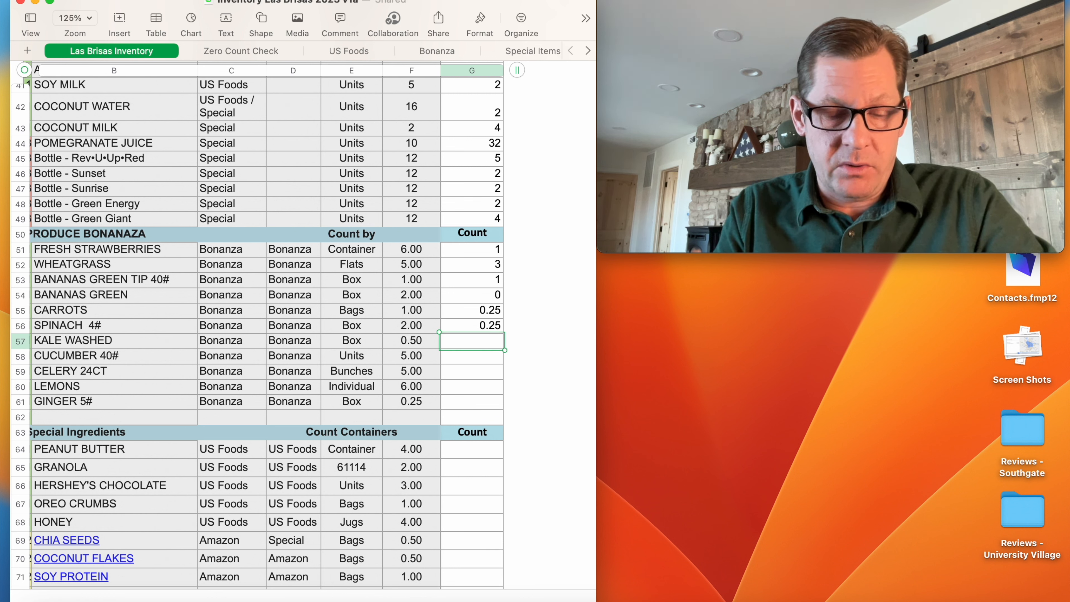
text(.50)
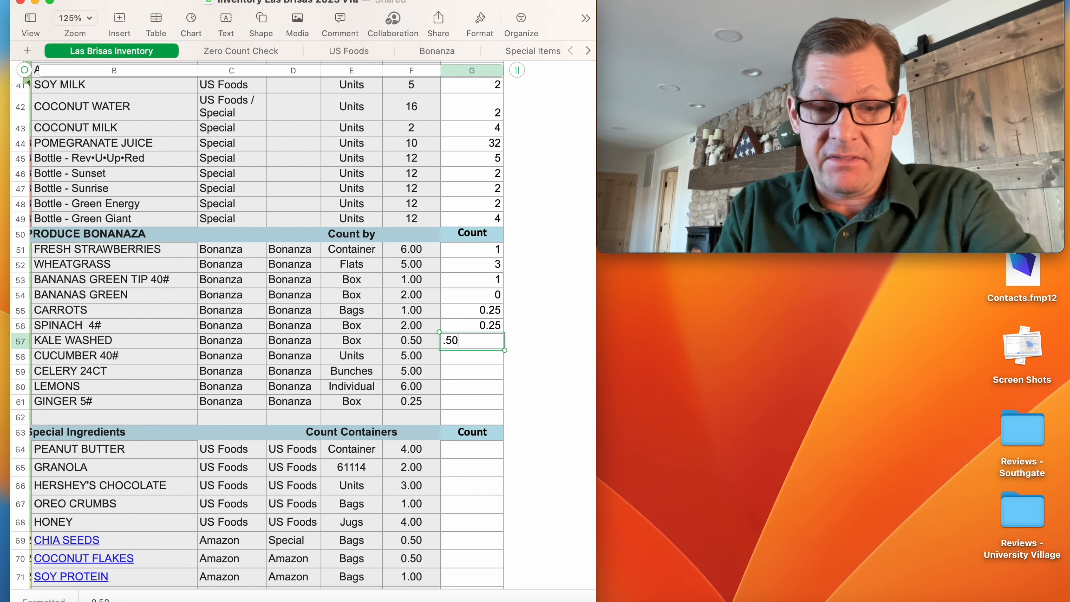
key(Return)
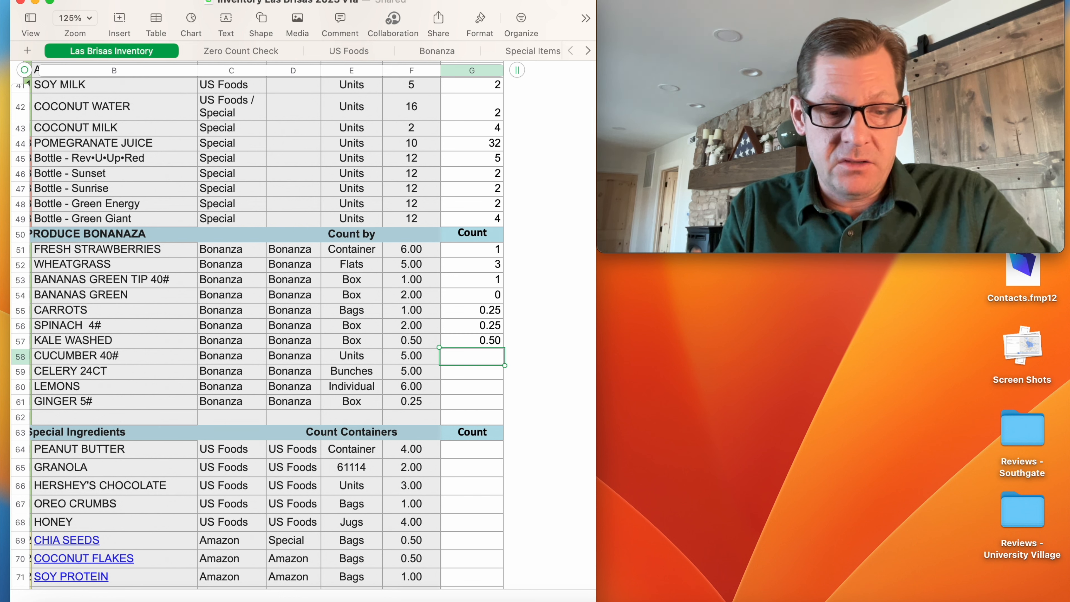
Step: Enter the remaining produce counts: cucumber 3, celery 3, lemons 2, ginger 1
text(3)
key(Return)
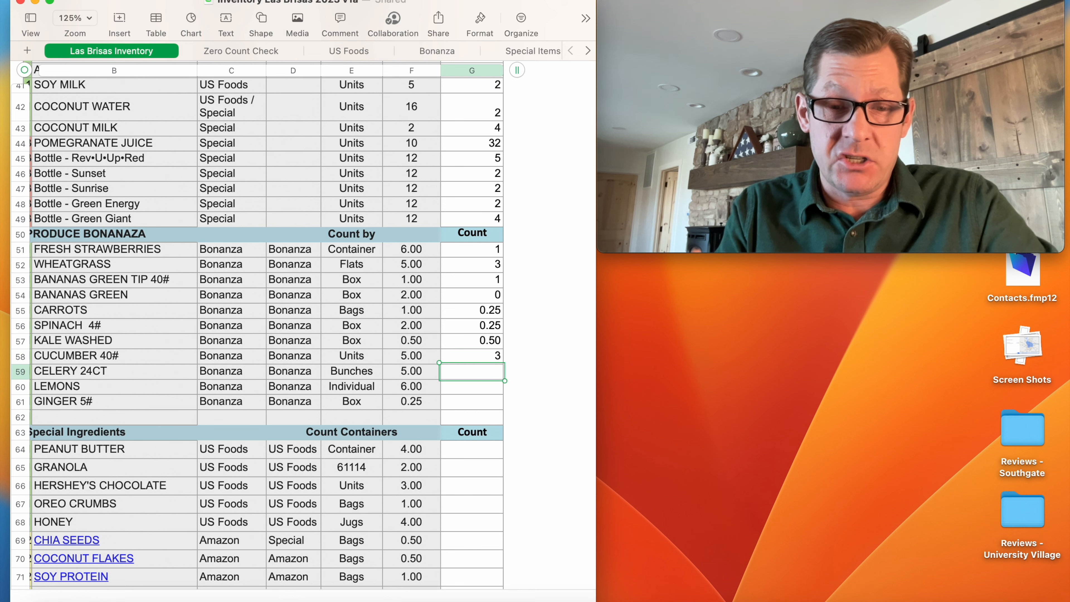
text(3)
key(Return)
text(2)
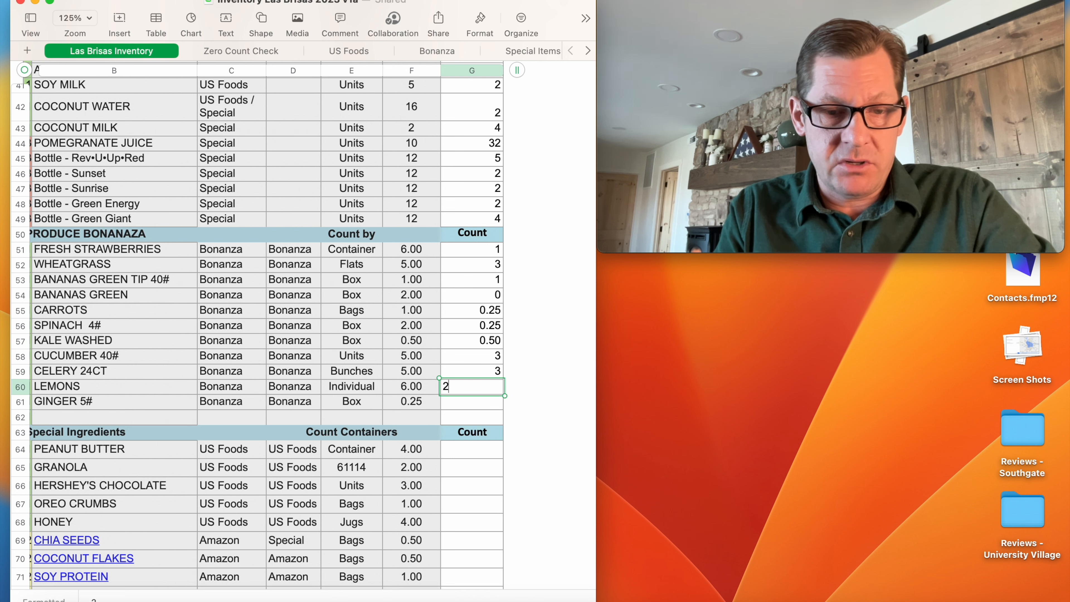
key(Return)
text(1)
key(Return)
key(Return)
key(Return)
key(Return)
key(Return)
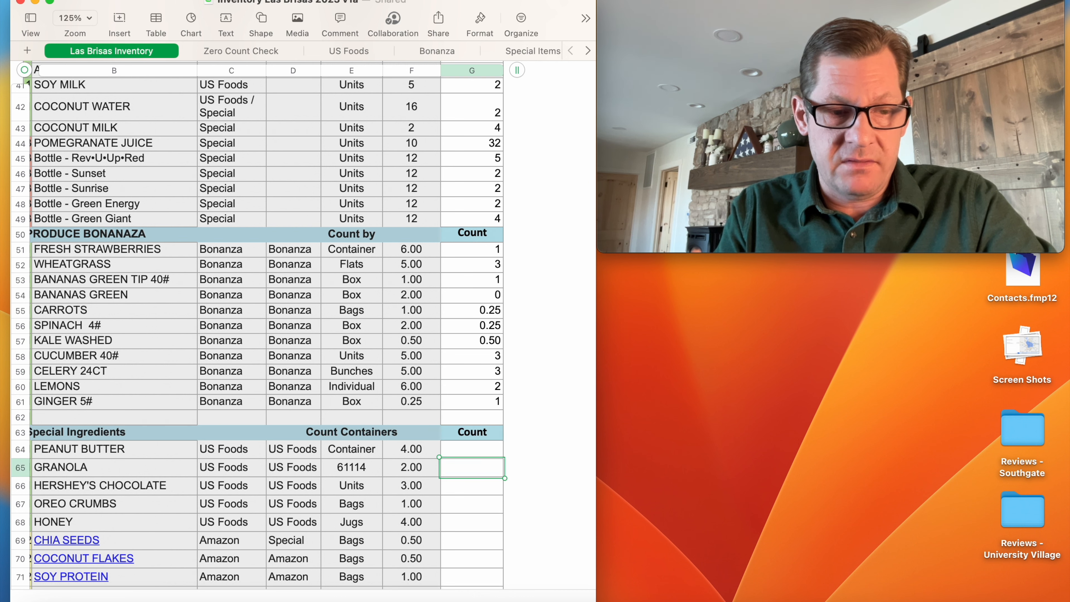
Step: Enter special ingredient counts: peanut butter 2, granola 1, and 2 for every item from Hershey's chocolate through coconut extract
scroll(261, 324, down, 10)
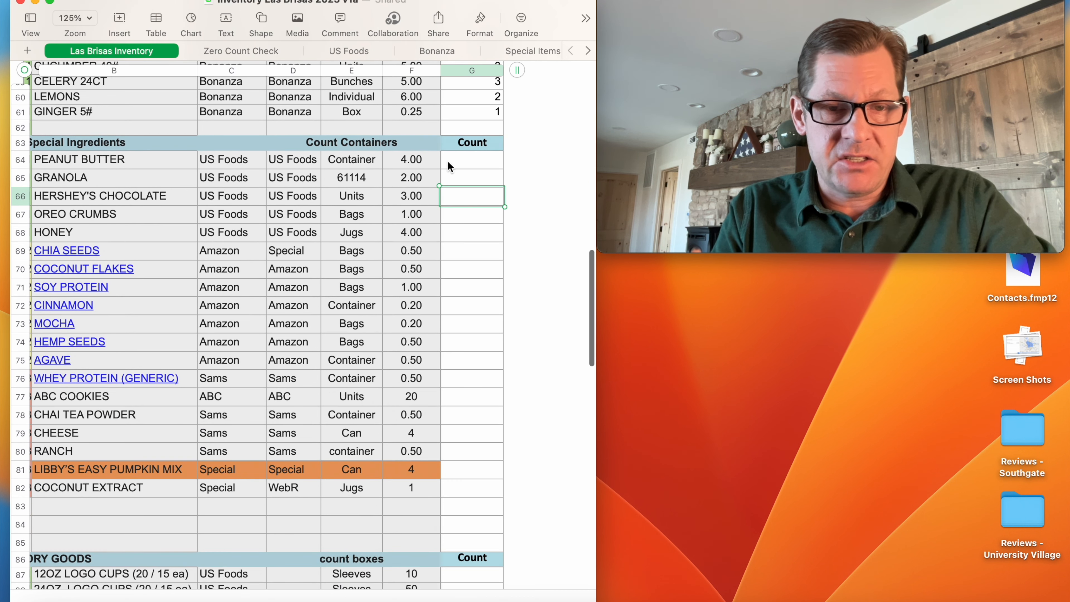
click(480, 163)
text(2)
key(Return)
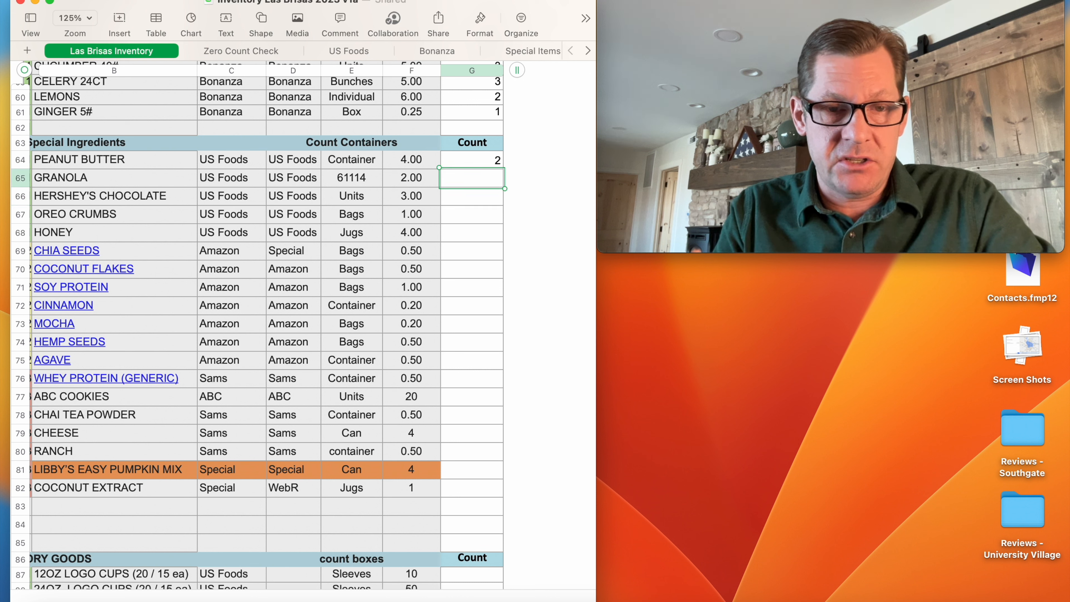
text(1)
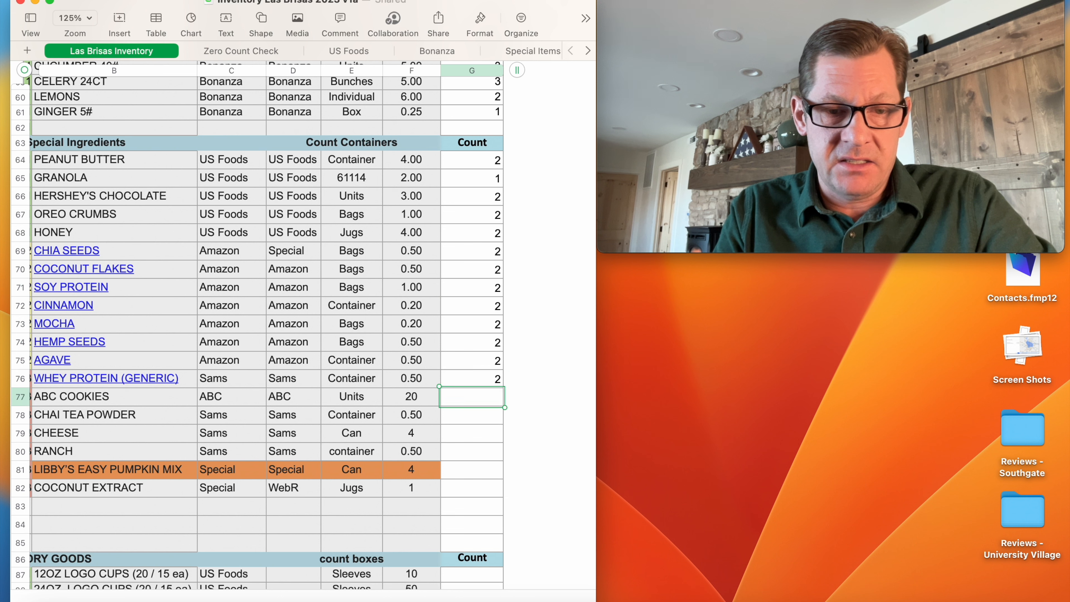
text( 2 2 2 2 2 2 2 2 2 2 2 2 2 2 2 2 2)
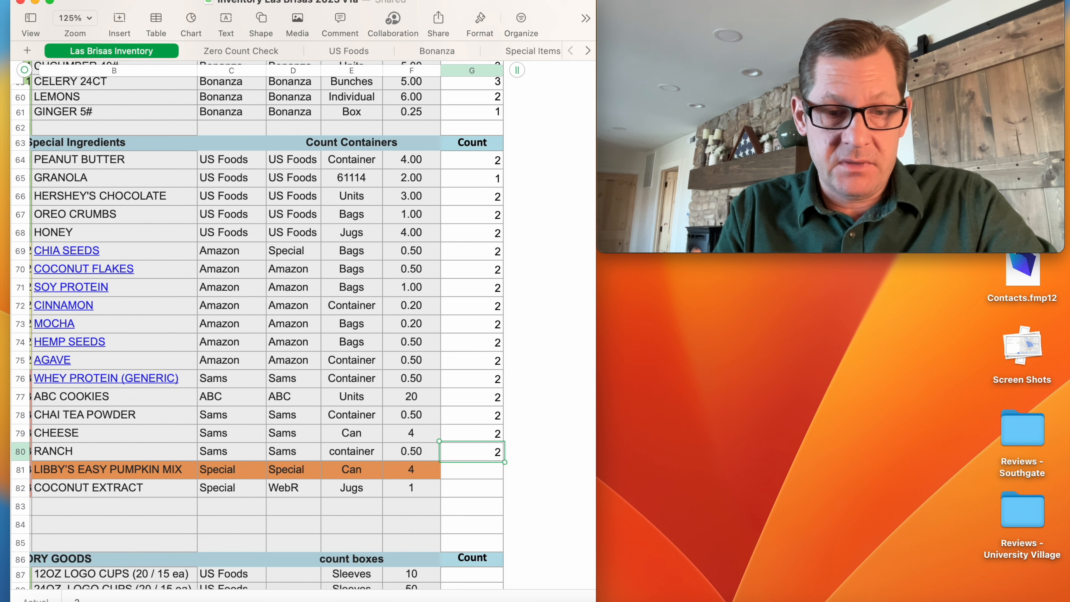
Step: Enter the dry goods cup counts: 12oz logo cups 5, 24oz logo cups 40, 32oz logo cups 40
scroll(475, 182, down, 10)
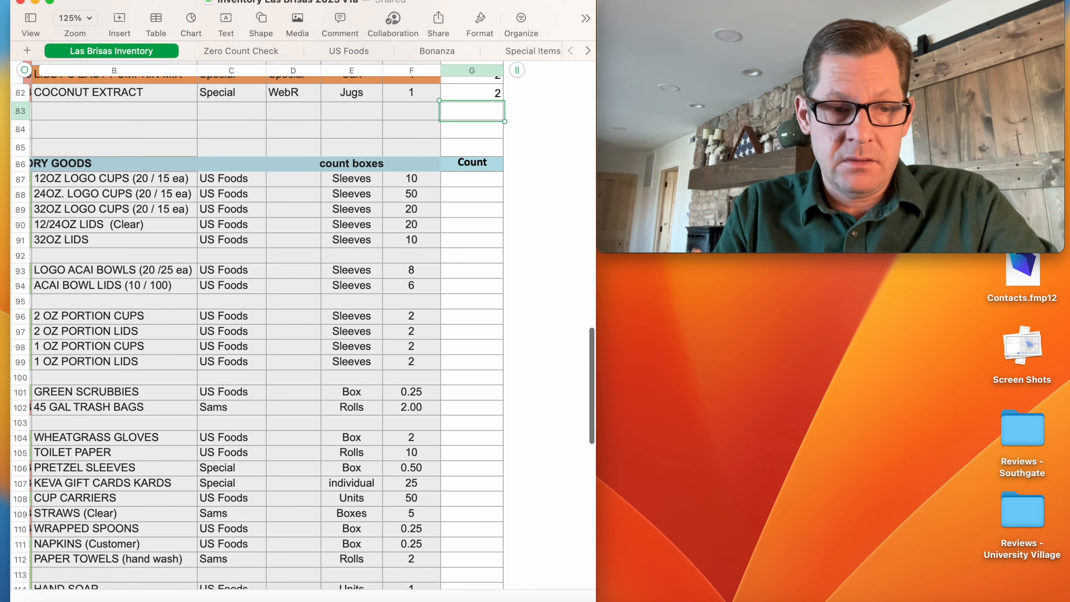
click(473, 178)
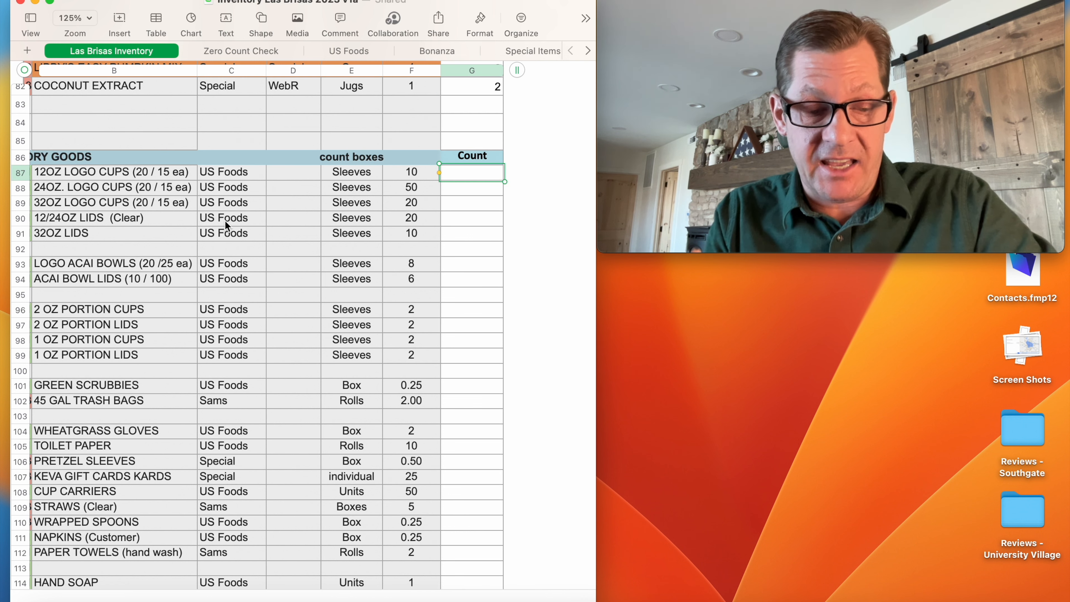
text(5)
key(Return)
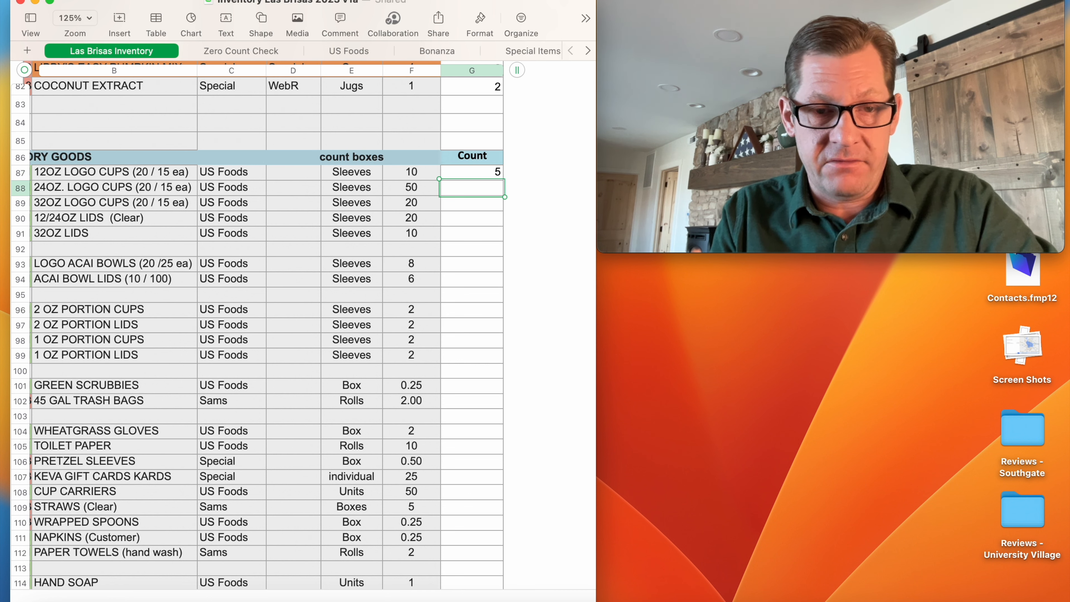
text(40)
key(Return)
text(40)
key(Return)
Step: Enter dry goods counts for 12/24oz lids 10, 32oz lids 5, logo acai bowls 4 and acai bowl lids 2
text(10)
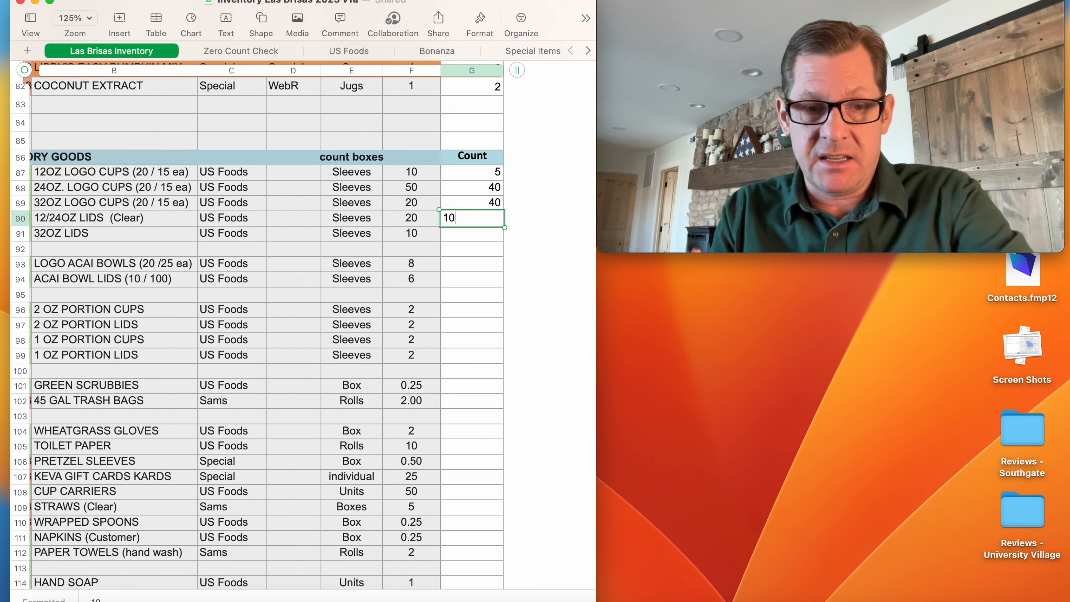
key(Return)
text(5)
key(Return)
key(Return)
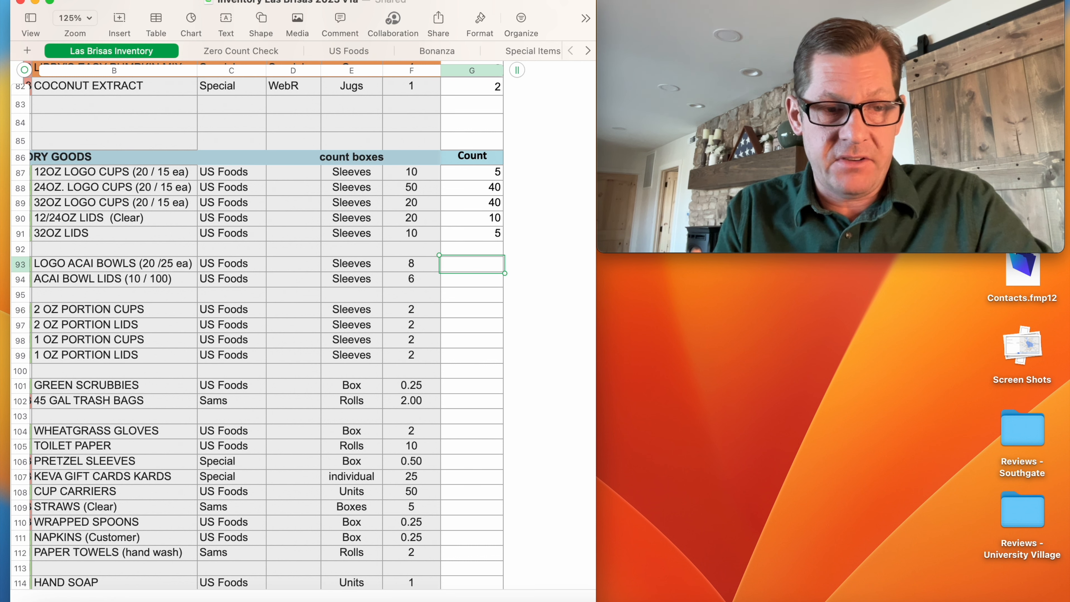
text(4)
key(Return)
text(2)
key(Return)
key(Return)
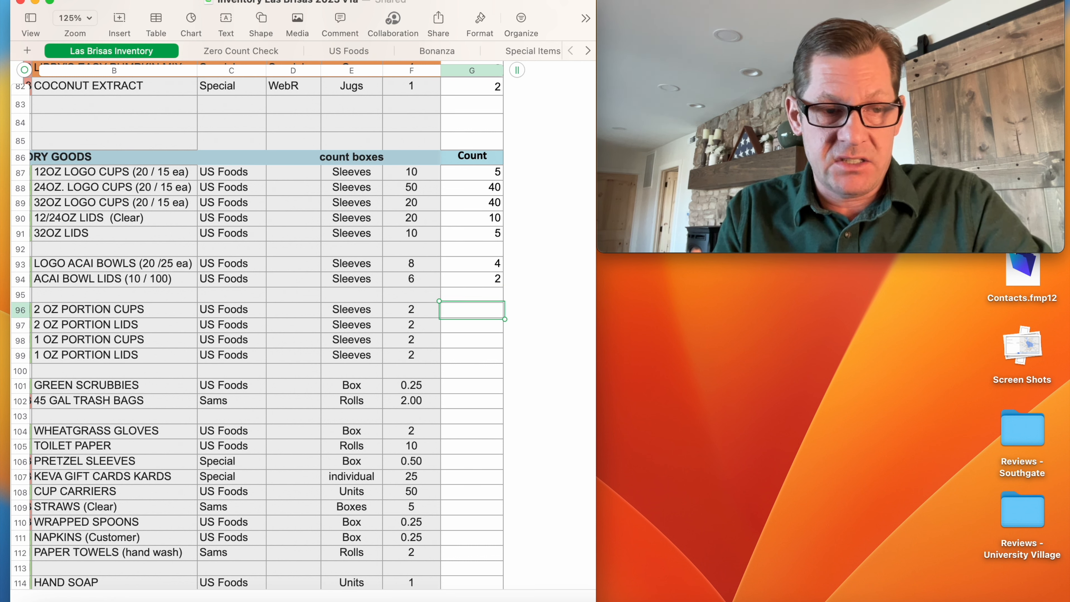
Step: Enter a count of 1 for each of the 2 oz and 1 oz portion cups and portion lids
text(1)
key(Return)
text(1)
key(Return)
text(1)
key(Return)
text(1)
key(Return)
key(Return)
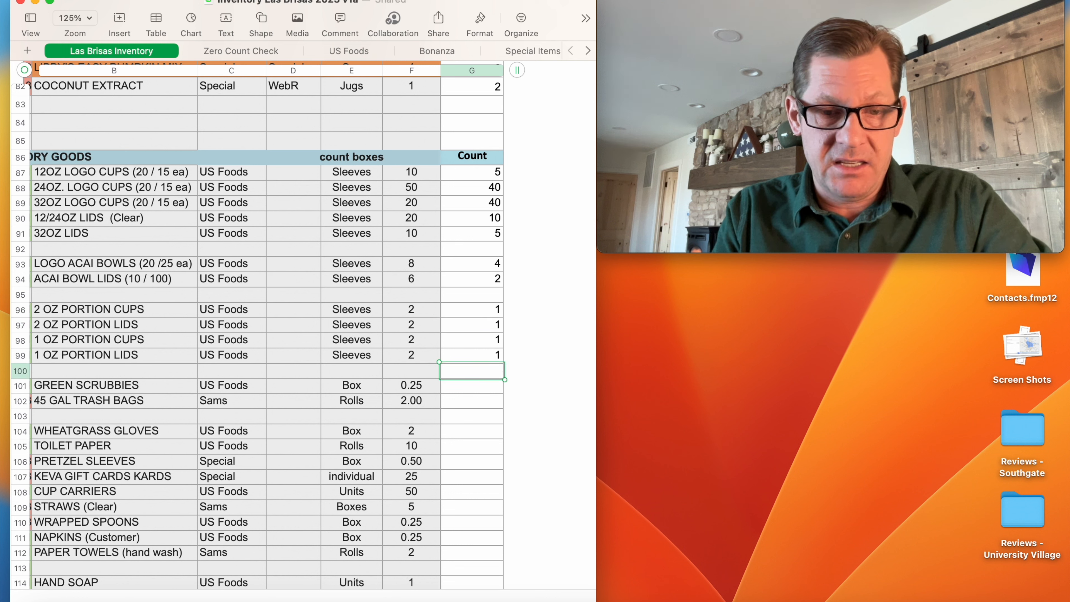
Step: Enter counts for green scrubbies 0.24, 45 gal trash bags 1, wheatgrass gloves 1 and toilet paper 1, keeping the spacer row blank
key(Down)
key(Down)
key(Up)
key(Up)
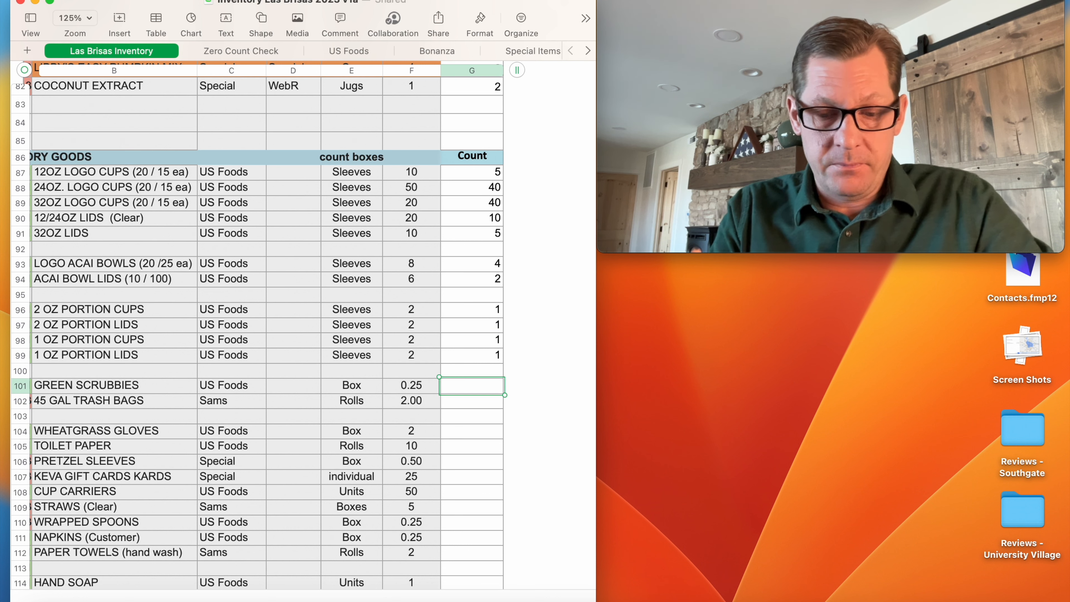
text(0.24)
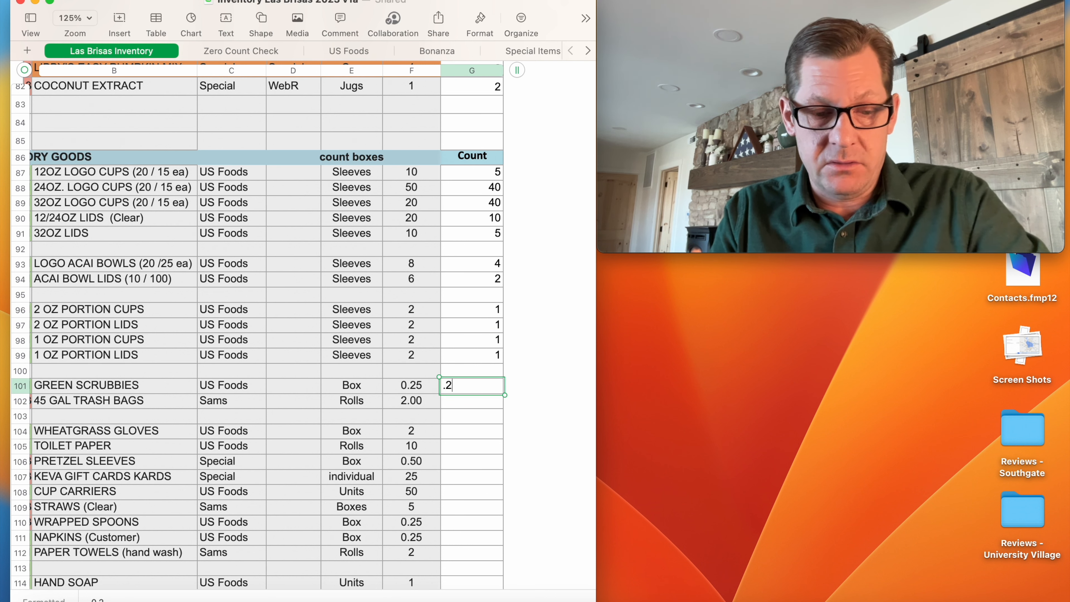
key(Return)
text(1)
key(Return)
text(1)
key(Return)
text(1)
key(Return)
text(1)
key(Up)
key(Up)
key(Delete)
key(Down)
key(Down)
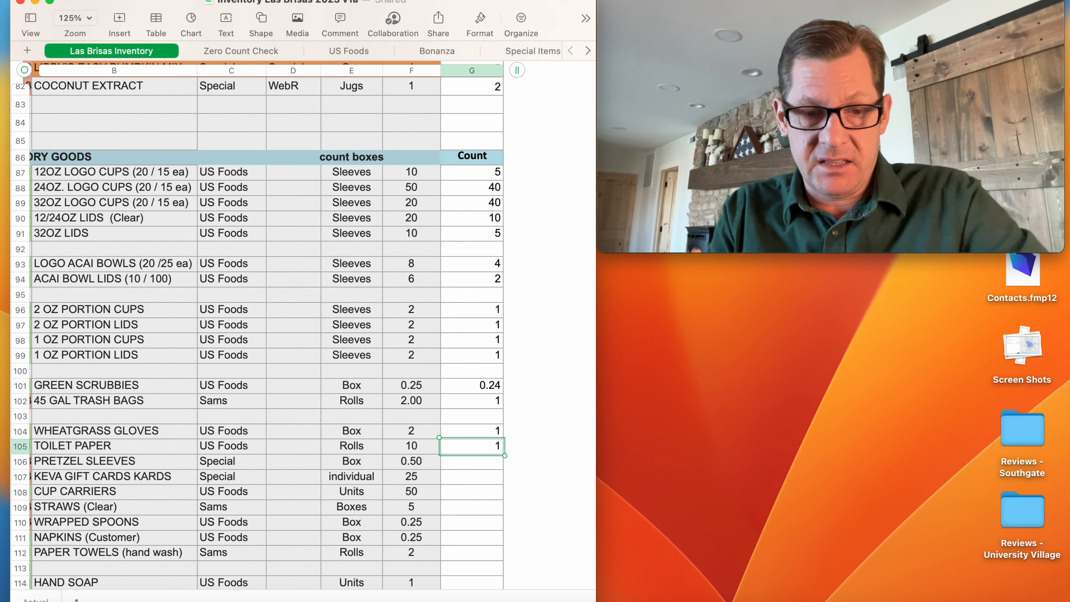
Step: Enter a count of 1 for pretzel sleeves, cup carriers, straws, napkins and paper towels, leaving gift cards and wrapped spoons blank
key(Down)
text(1)
key(Down)
key(Down)
text(1)
key(Down)
text(1)
key(Down)
key(Down)
text(1)
key(Return)
text(1)
key(Return)
text(1)
key(Return)
key(Down)
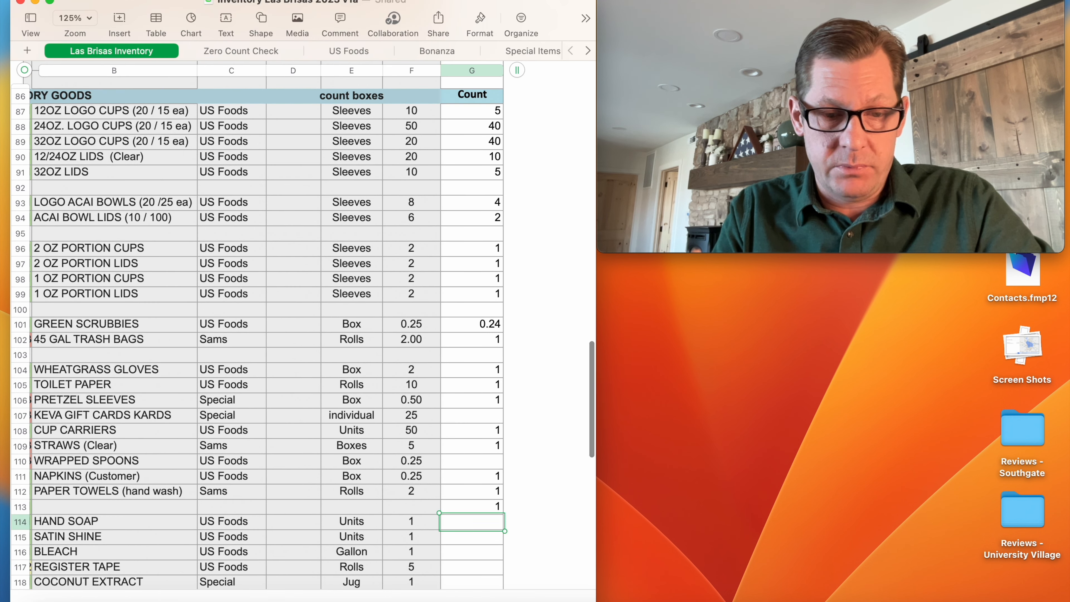
Step: Enter a count of 1 for hand soap, bleach, register tape and dry goods coconut extract, leaving satin shine blank
text(1)
key(Return)
text(1)
key(Return)
scroll(295, 329, down, 10)
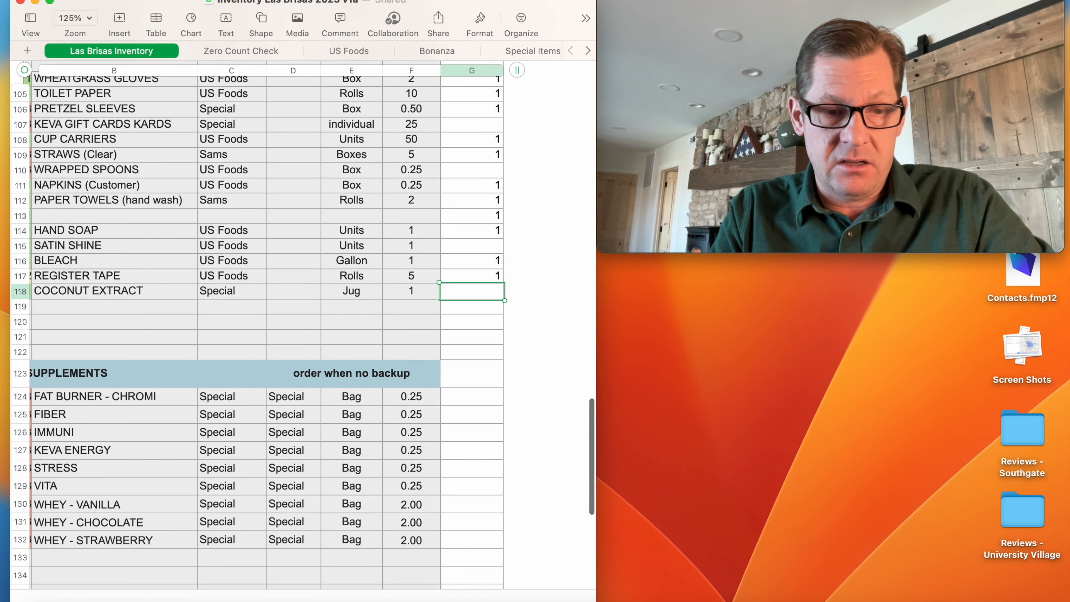
text(1)
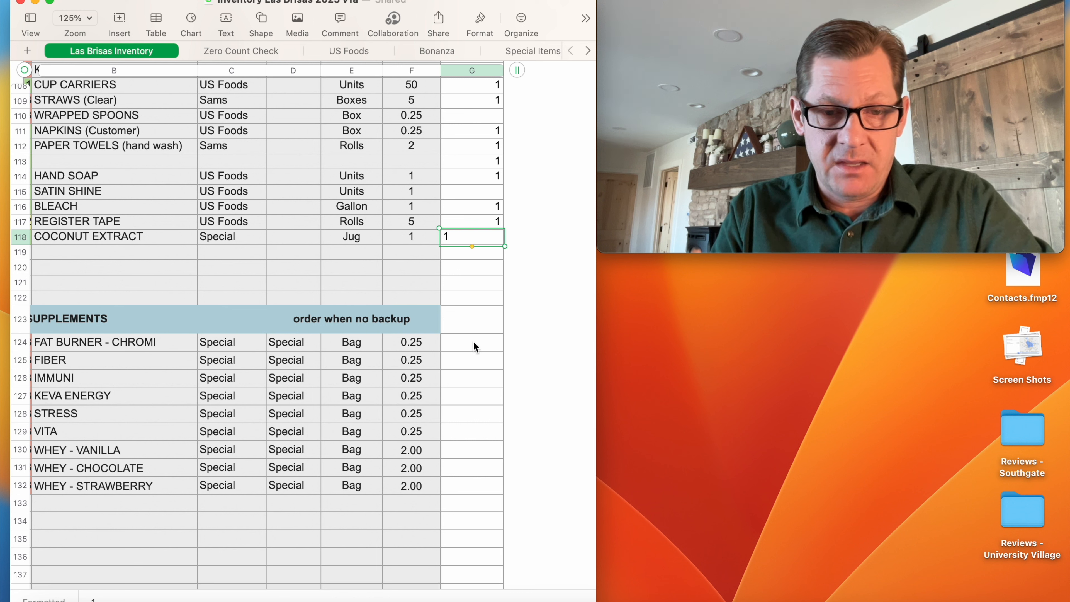
Step: Enter a count of 1 for every supplement from Fat Burner - Chromi through Whey - Strawberry
drag(473, 341, 473, 476)
click(498, 354)
click(485, 348)
text(1 1 1 1 1 1)
key(Return)
text(1 1)
key(Return)
text(1)
key(Return)
key(Up)
Step: Change the counts of Oreo crumbs, the Sunset bottle, Tropical Red Bull and lime sherbet to 0
scroll(268, 333, up, 10)
scroll(543, 352, up, 10)
click(468, 453)
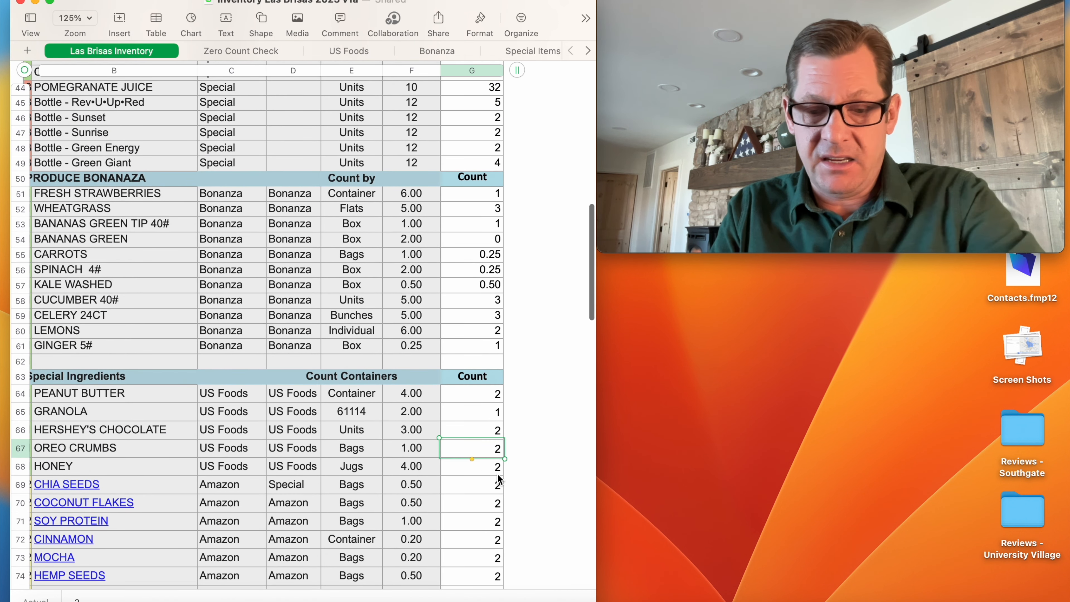
text(0)
click(487, 238)
click(492, 120)
text(0)
scroll(492, 120, up, 8)
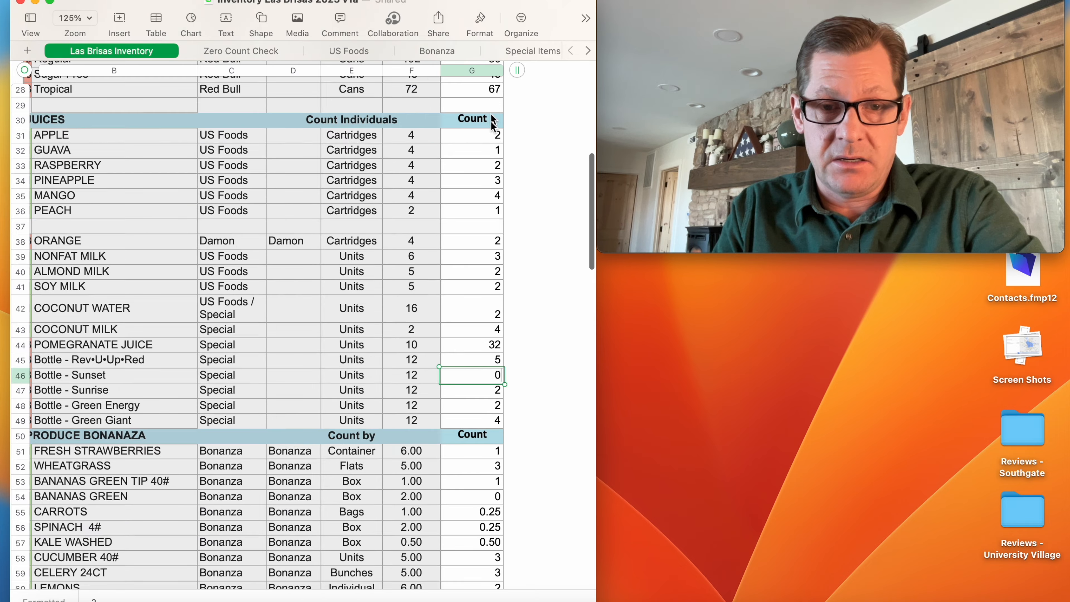
click(493, 88)
text(0)
scroll(493, 97, up, 8)
click(496, 159)
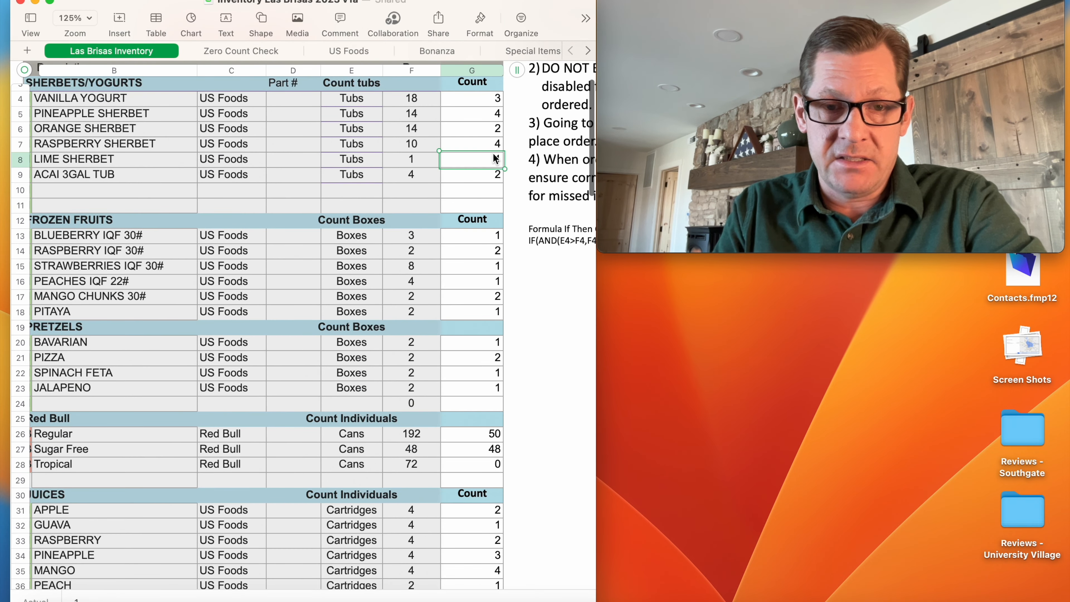
Step: Compare the zero-stock items on the Zero Count Check sheet with the counts on the Las Brisas Inventory sheet
click(258, 51)
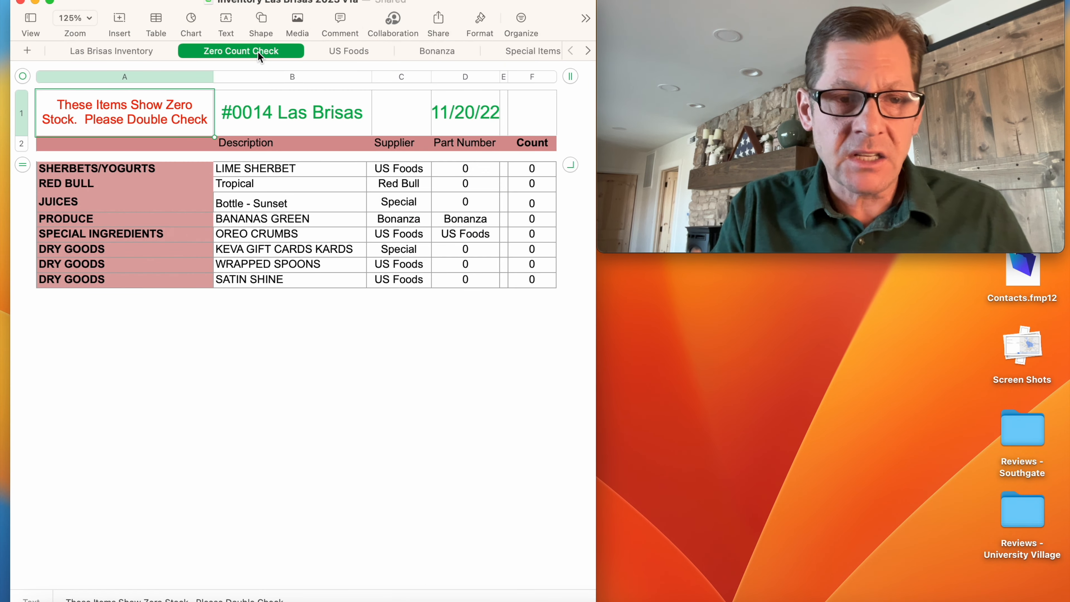
click(152, 51)
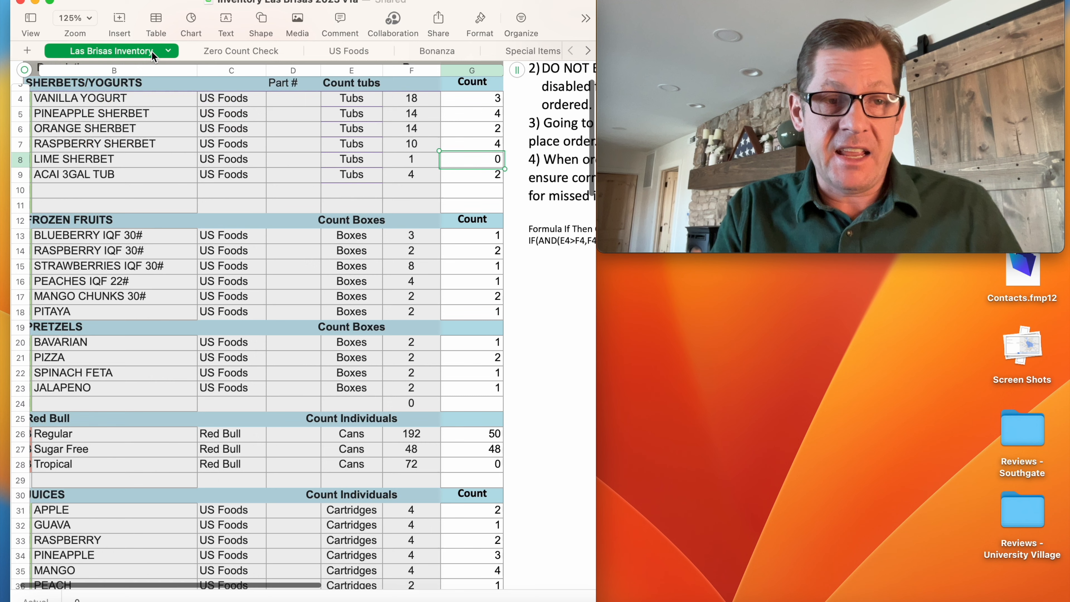
click(257, 51)
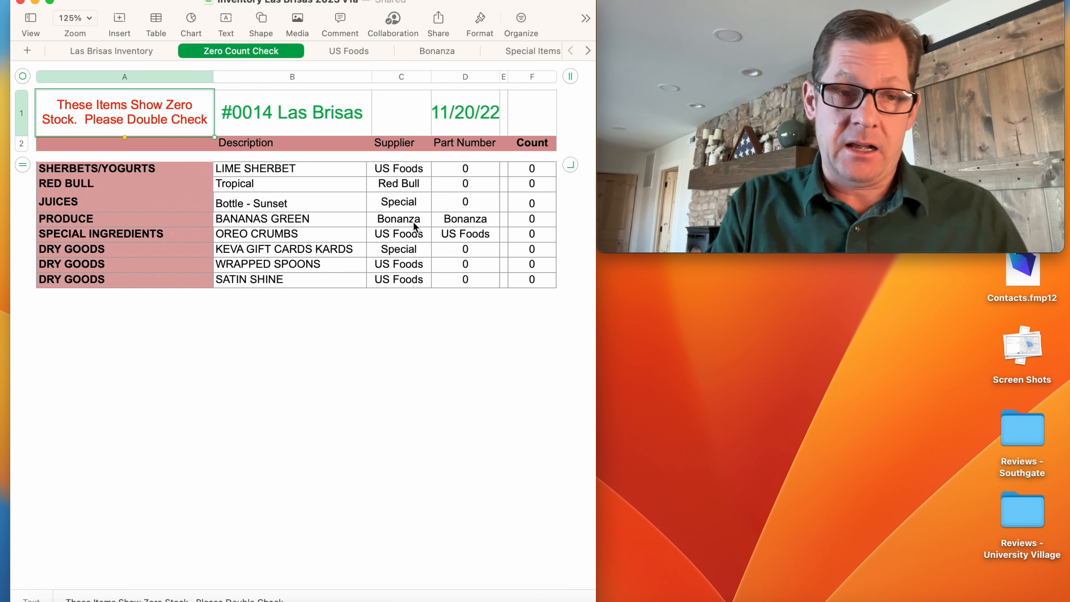
click(143, 51)
scroll(235, 253, up, 3)
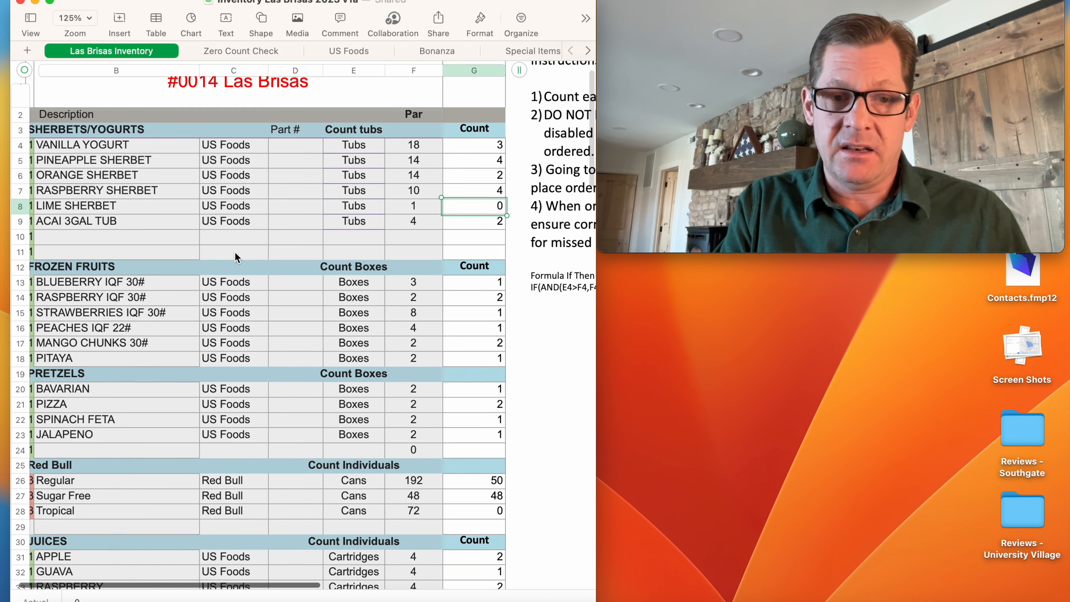
click(258, 50)
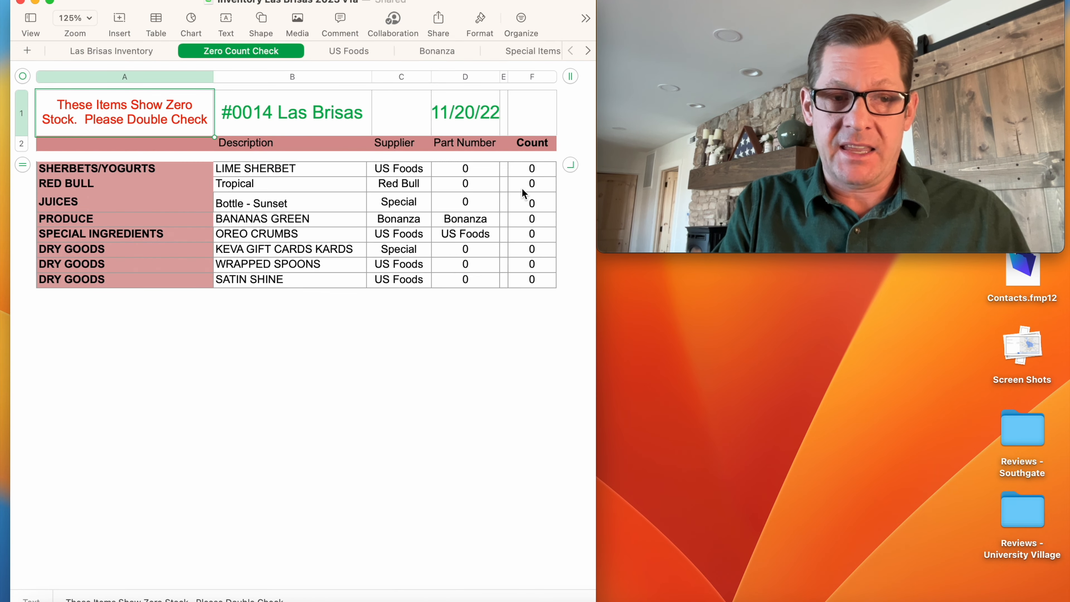
Step: Set the lime sherbet count to 1 on the inventory sheet and recheck the Zero Count Check sheet
click(106, 43)
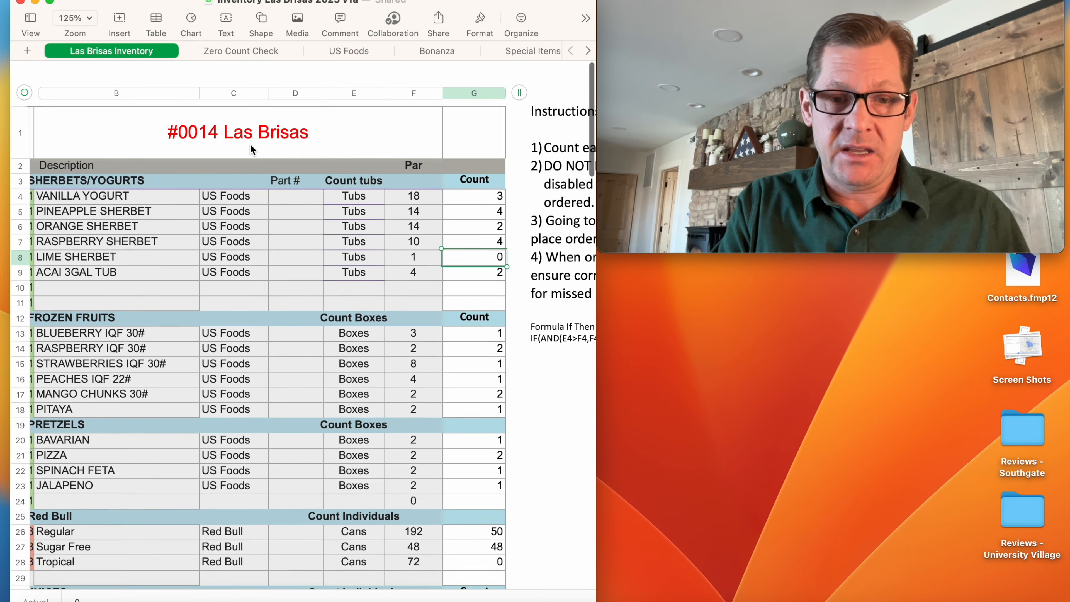
scroll(251, 145, down, 1)
text(1)
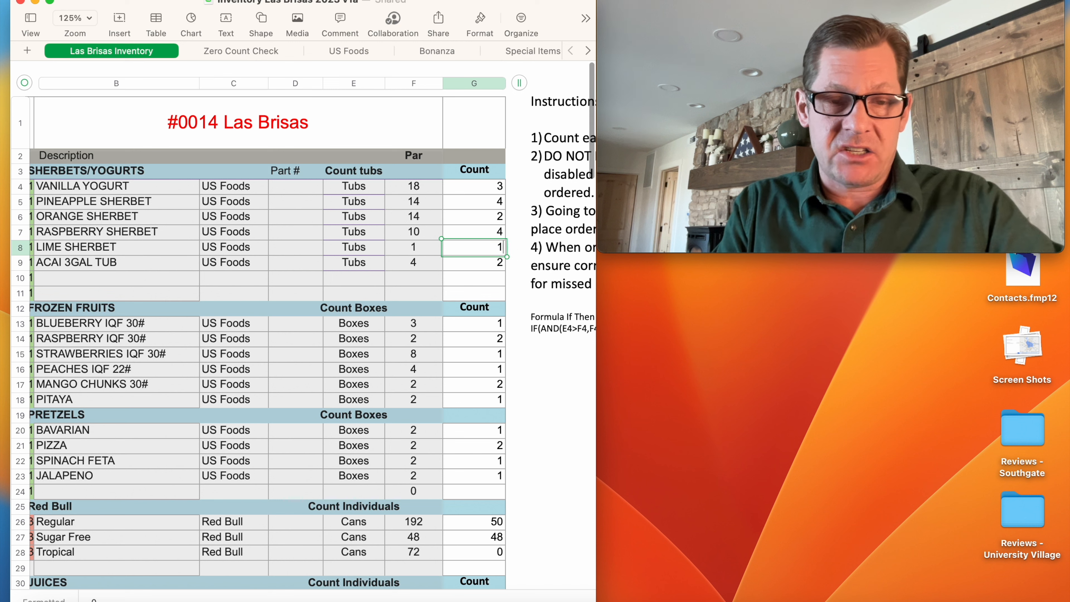
click(476, 217)
click(253, 51)
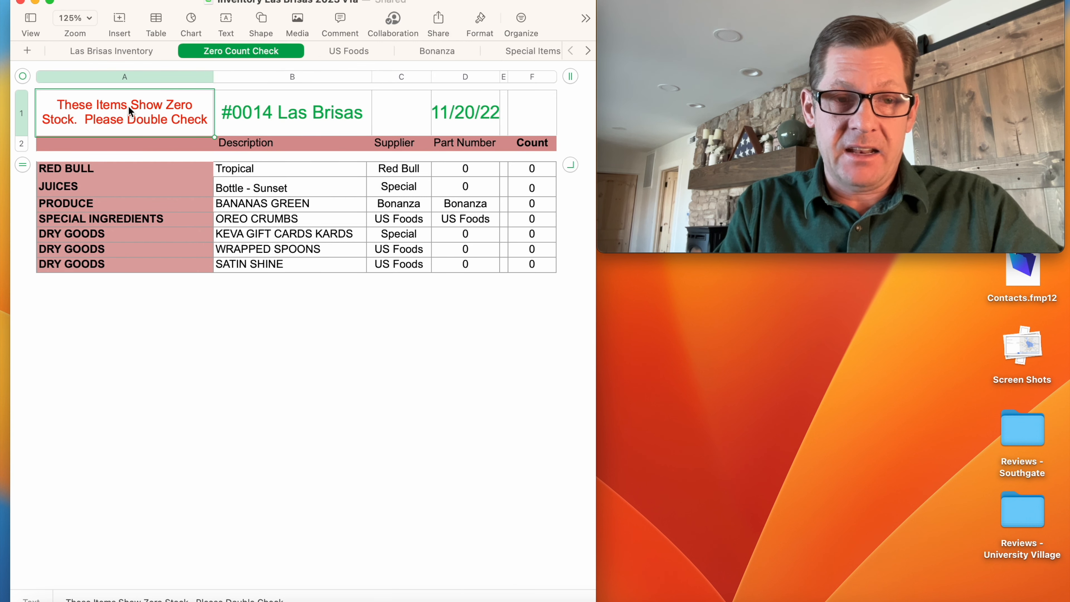
Step: Set the Tropical Red Bull count to 24 on the inventory sheet and recheck the Zero Count Check sheet
click(132, 56)
scroll(234, 324, down, 10)
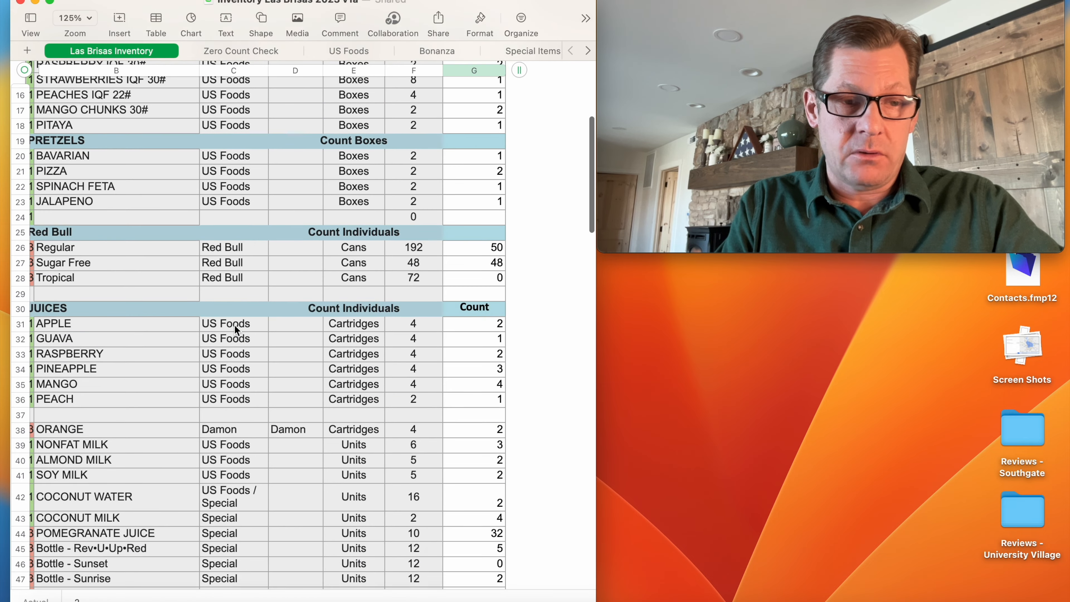
scroll(234, 325, down, 1)
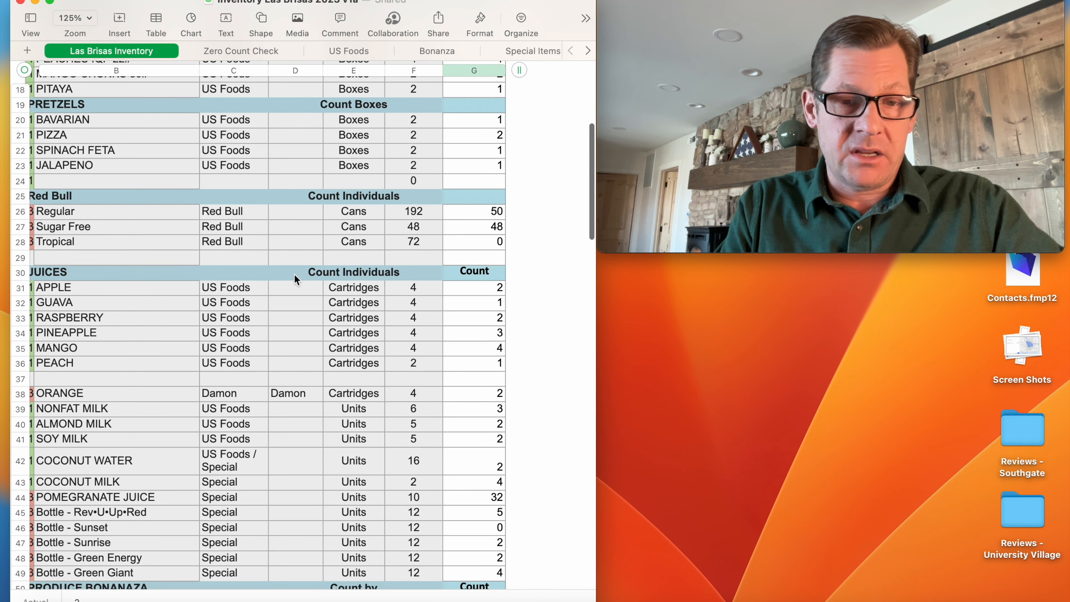
click(488, 238)
text(24)
key(Return)
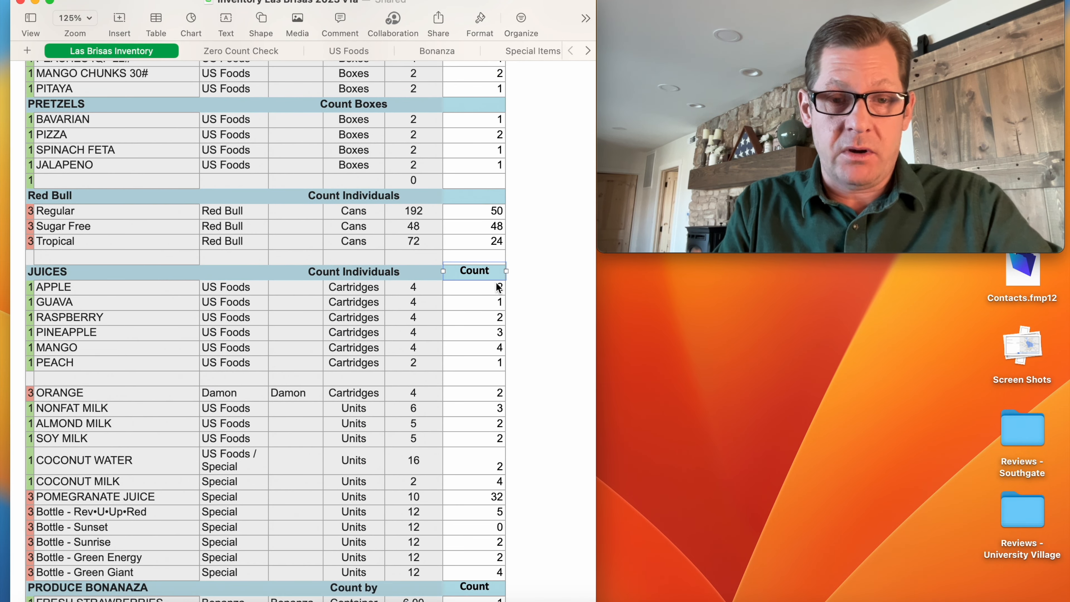
click(246, 51)
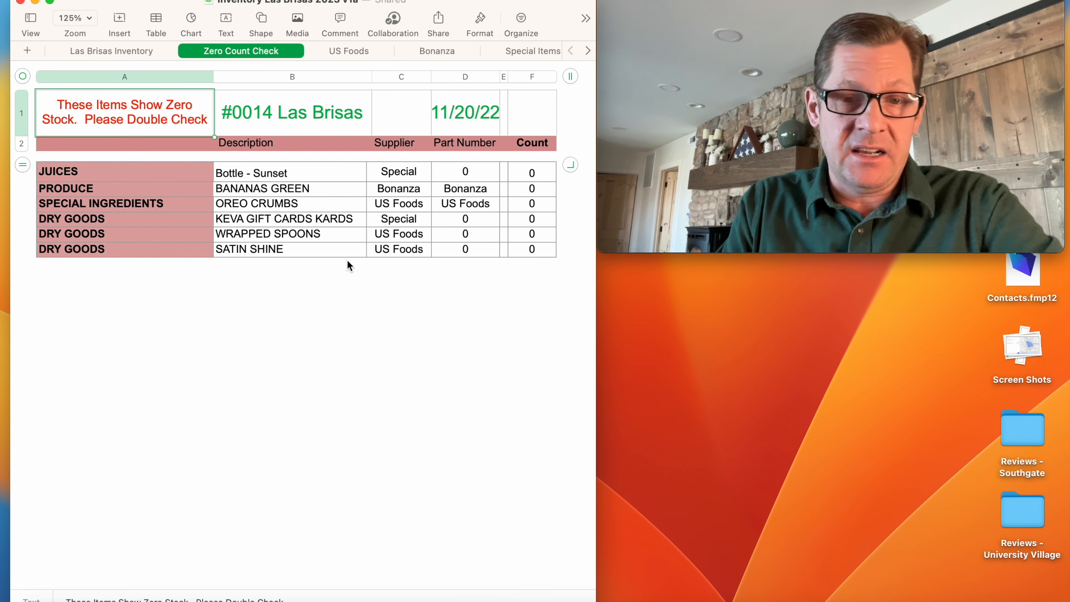
Step: Examine the counted amounts, order units and order quantities on the US Foods sheet, including the vanilla yogurt order formula
click(348, 49)
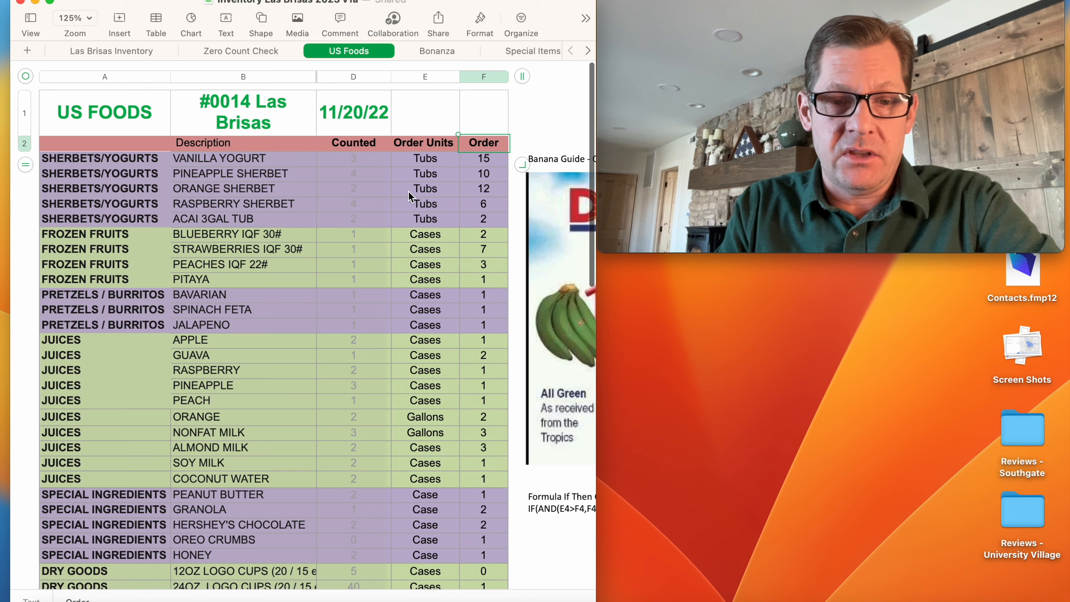
scroll(408, 195, down, 2)
click(492, 130)
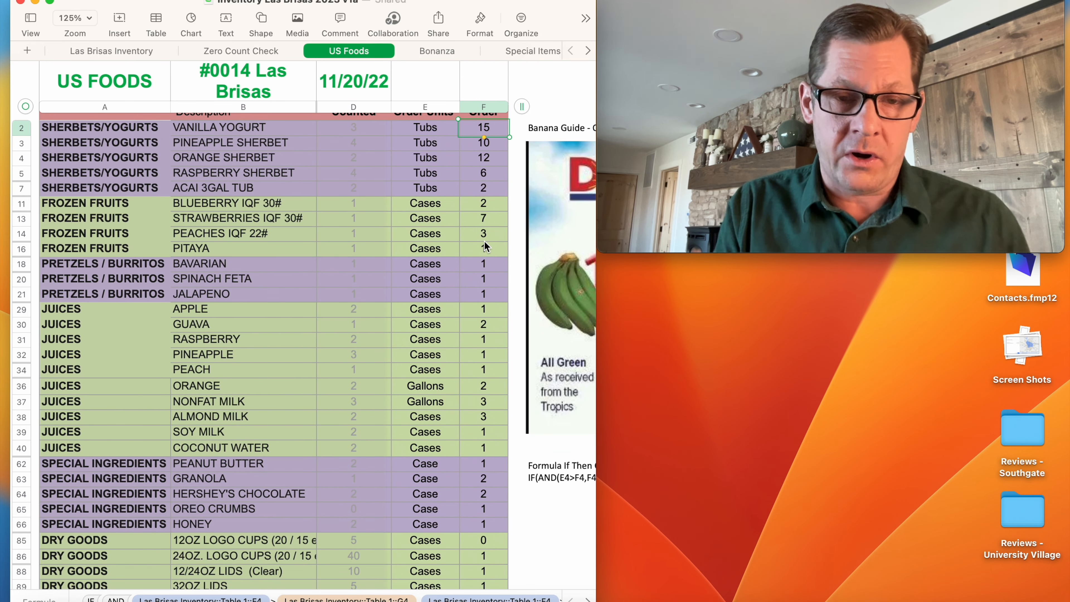
scroll(443, 253, up, 2)
click(358, 155)
scroll(359, 155, up, 5)
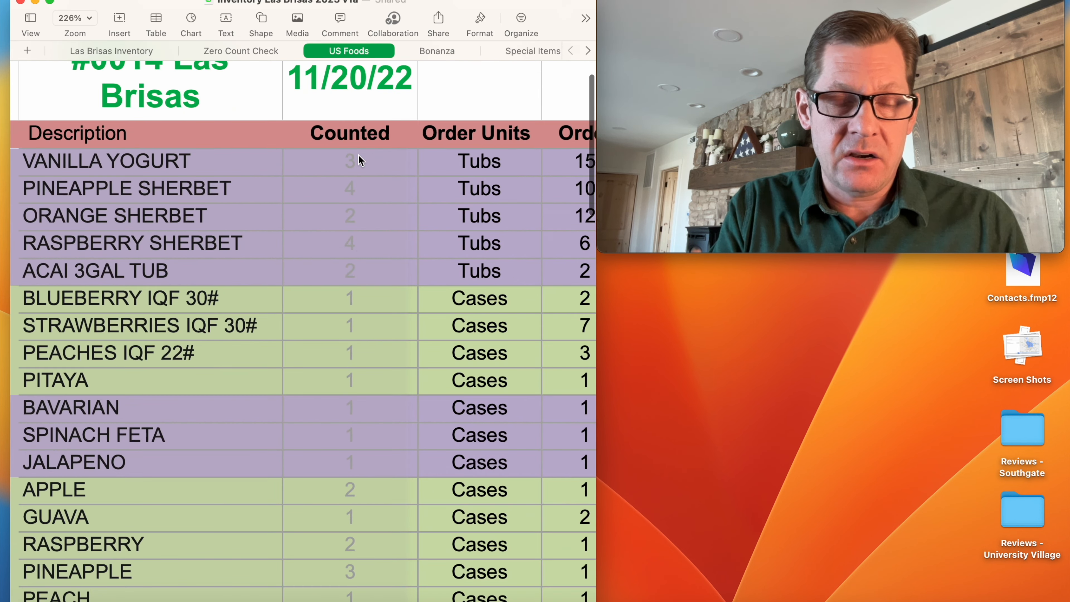
Step: Compare the sherbet and yogurt order quantities on the US Foods sheet with the par levels and counts on the Las Brisas Inventory sheet
scroll(347, 170, down, 5)
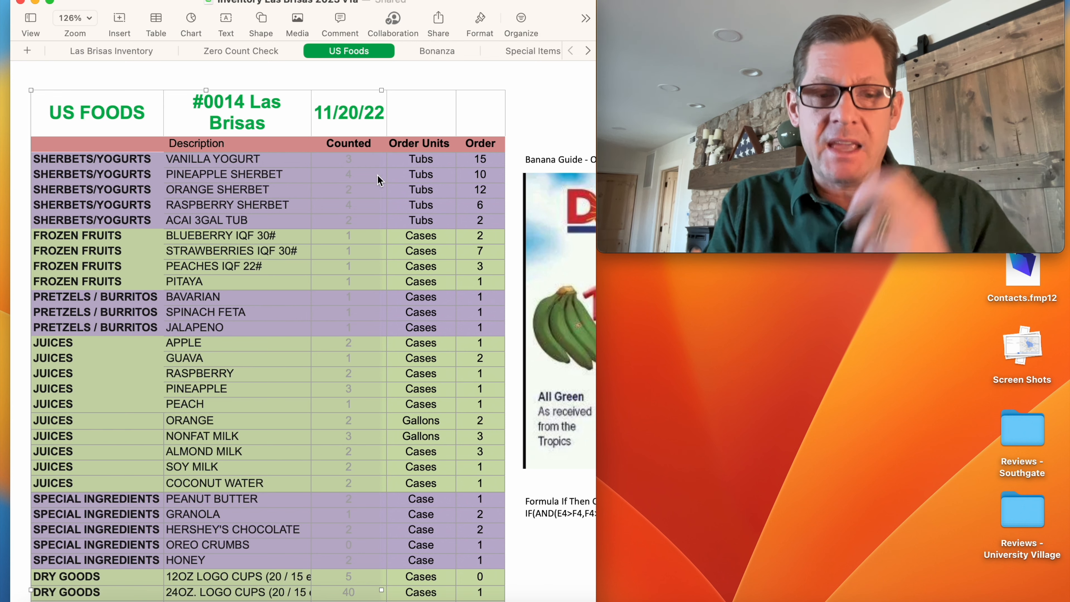
click(120, 51)
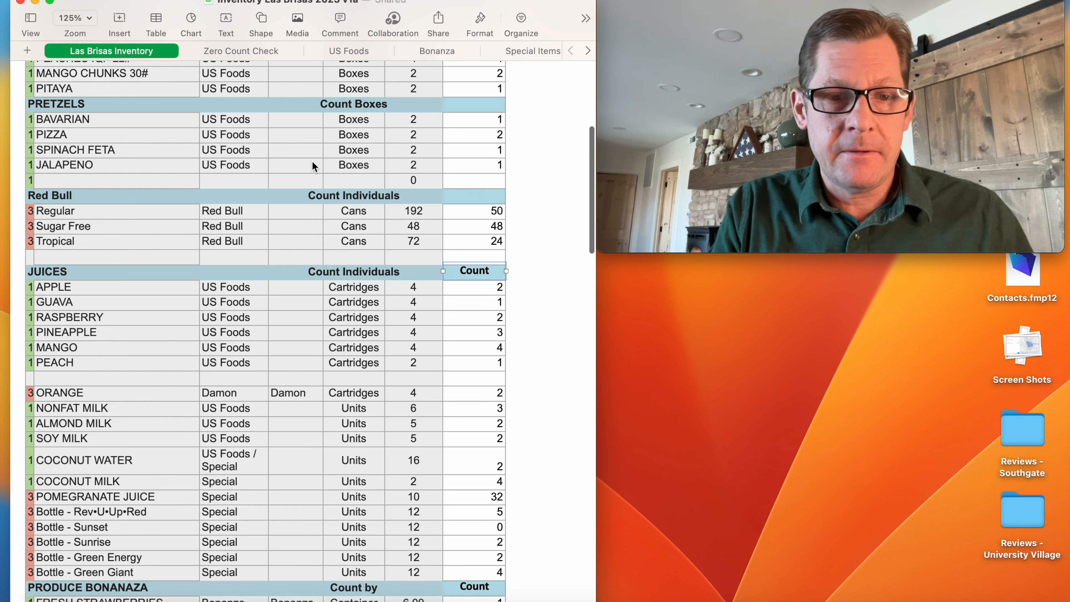
scroll(312, 160, up, 10)
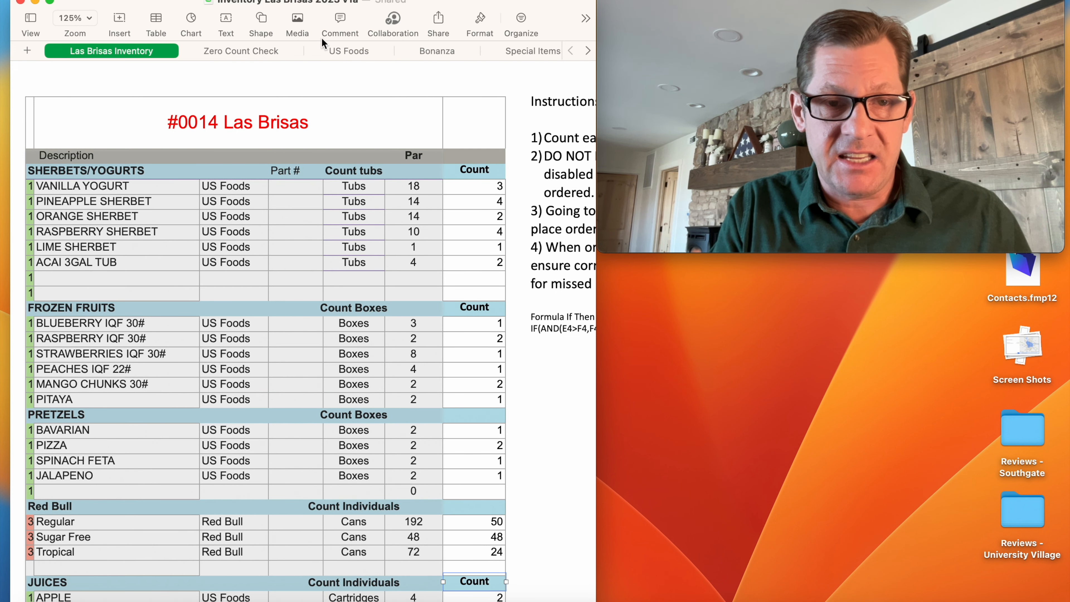
click(343, 51)
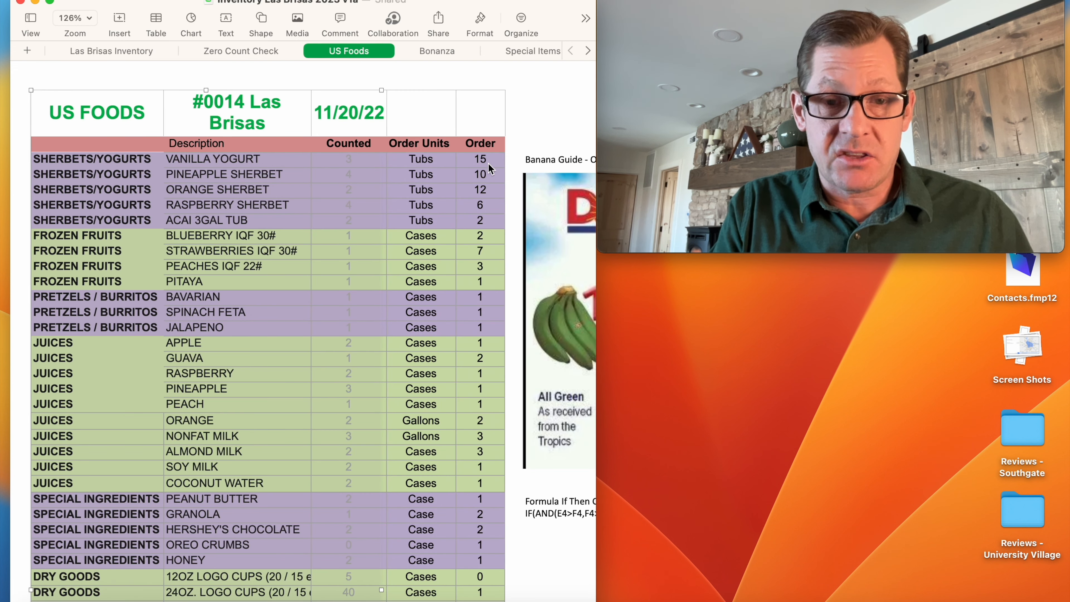
click(489, 176)
click(490, 192)
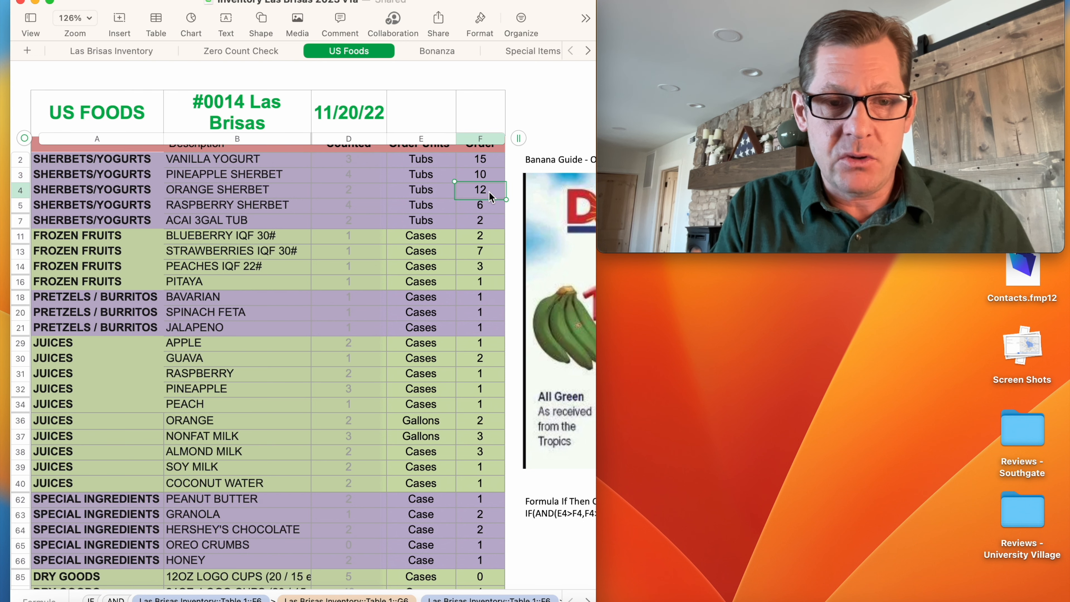
click(490, 208)
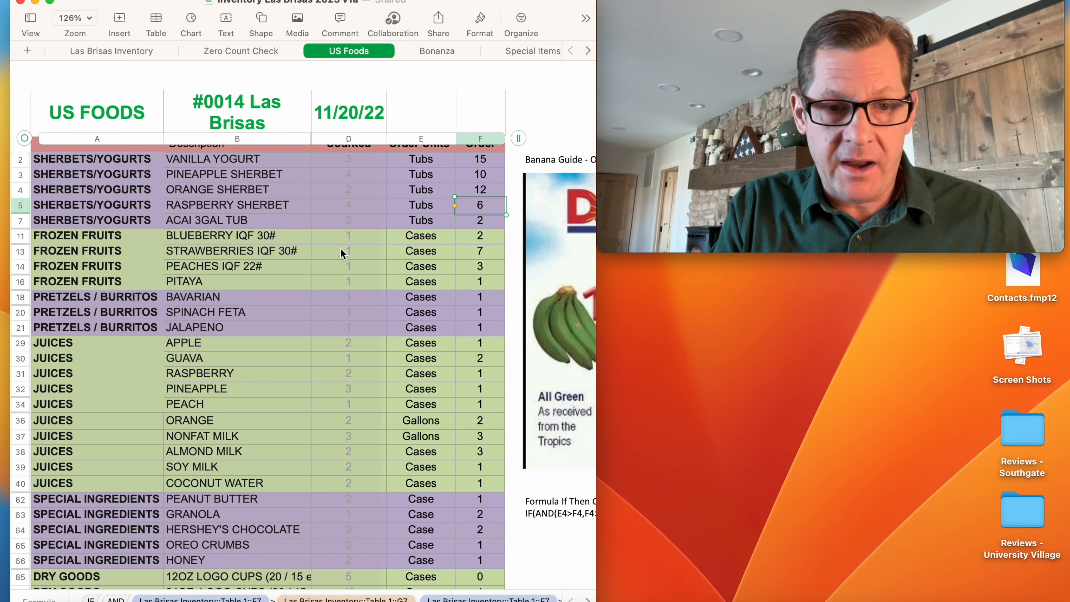
click(105, 46)
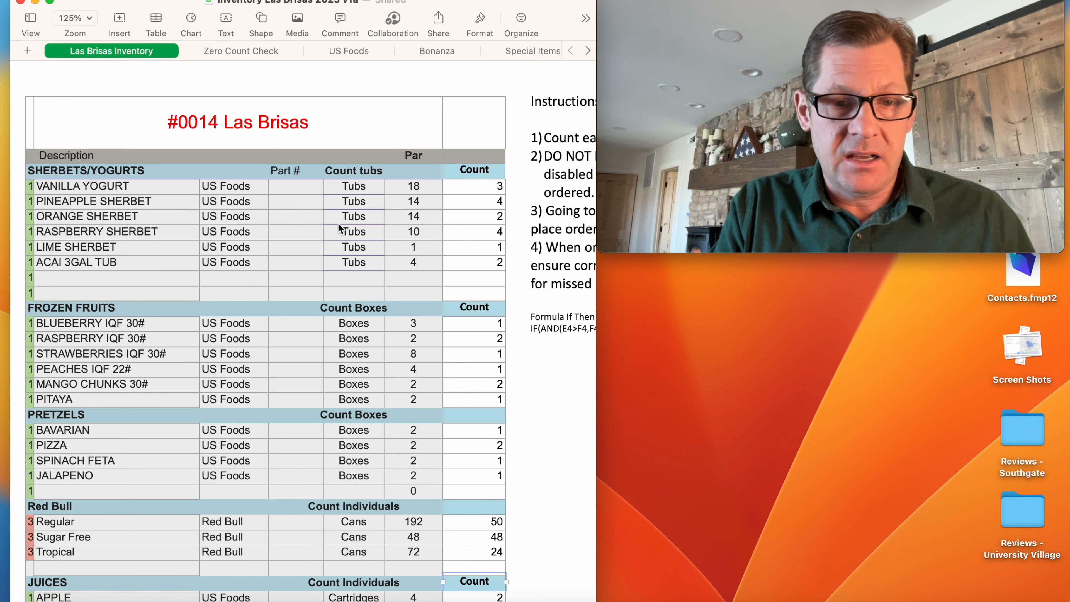
click(340, 47)
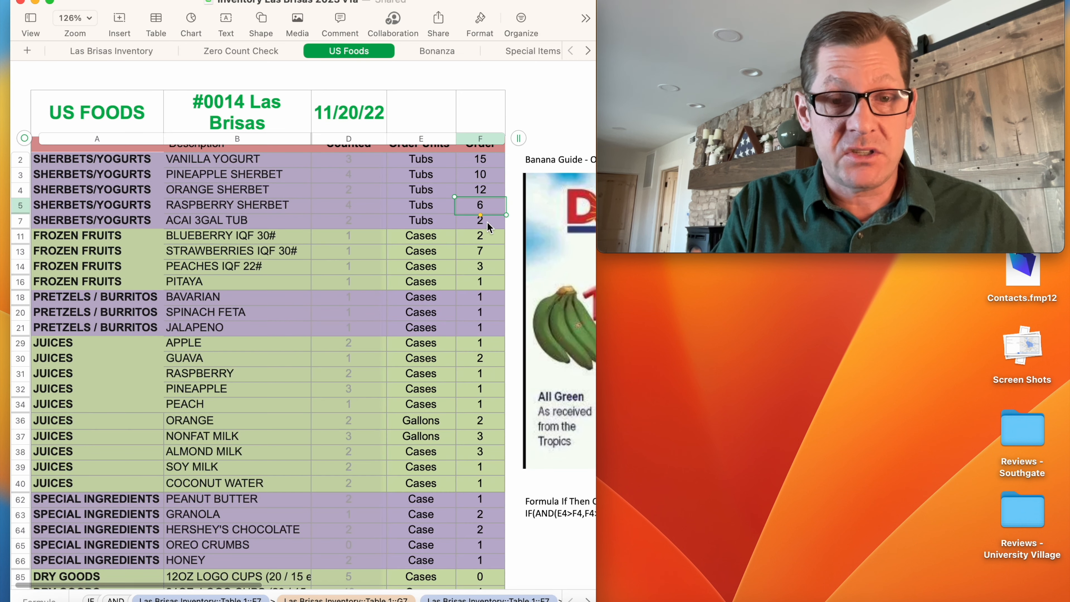
Step: Go through the order quantities for the frozen fruits and pretzels on the US Foods sheet, starting with blueberry IQF 30#
scroll(487, 239, down, 2)
click(490, 194)
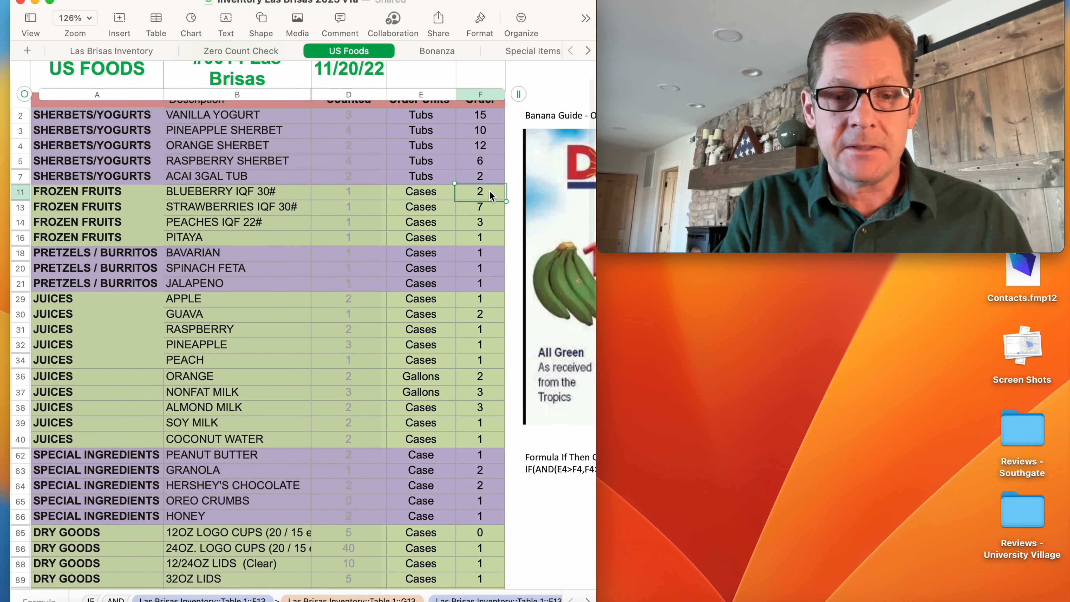
key(Down)
key(Down)
key(Down)
key(Down)
key(Down)
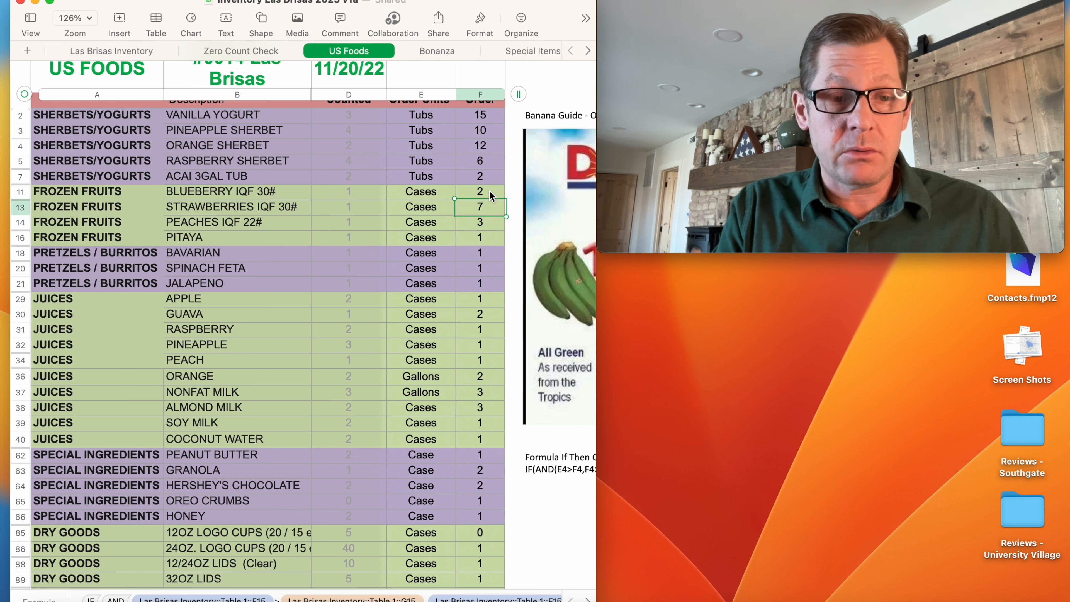
scroll(489, 190, down, 5)
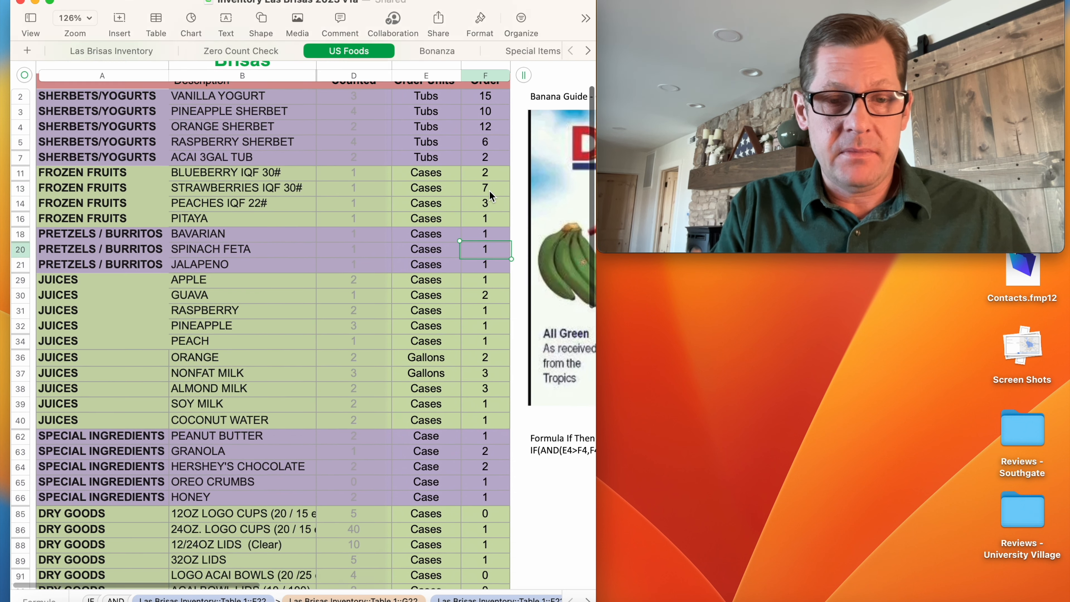
Step: Compare the juice order units and quantities on the US Foods sheet with the juice pars and counts on the Las Brisas Inventory sheet
click(427, 180)
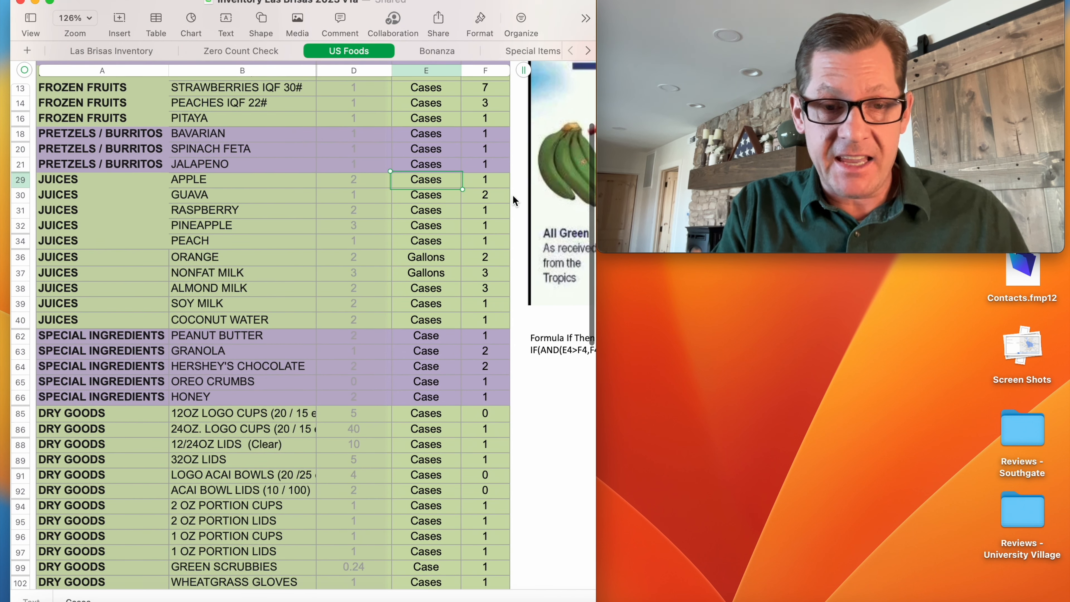
click(486, 187)
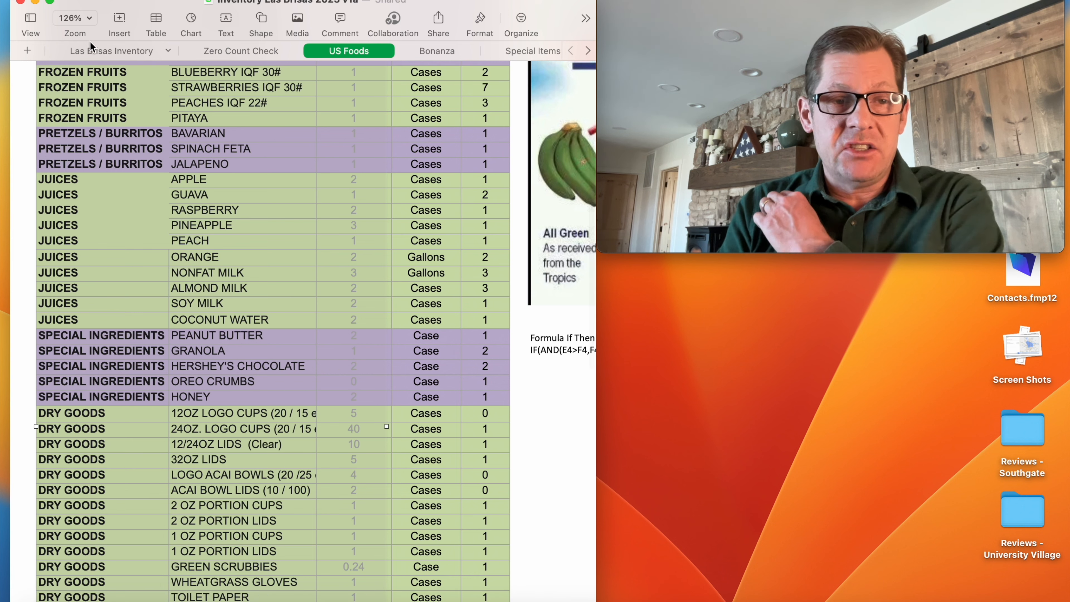
click(104, 47)
scroll(347, 395, down, 10)
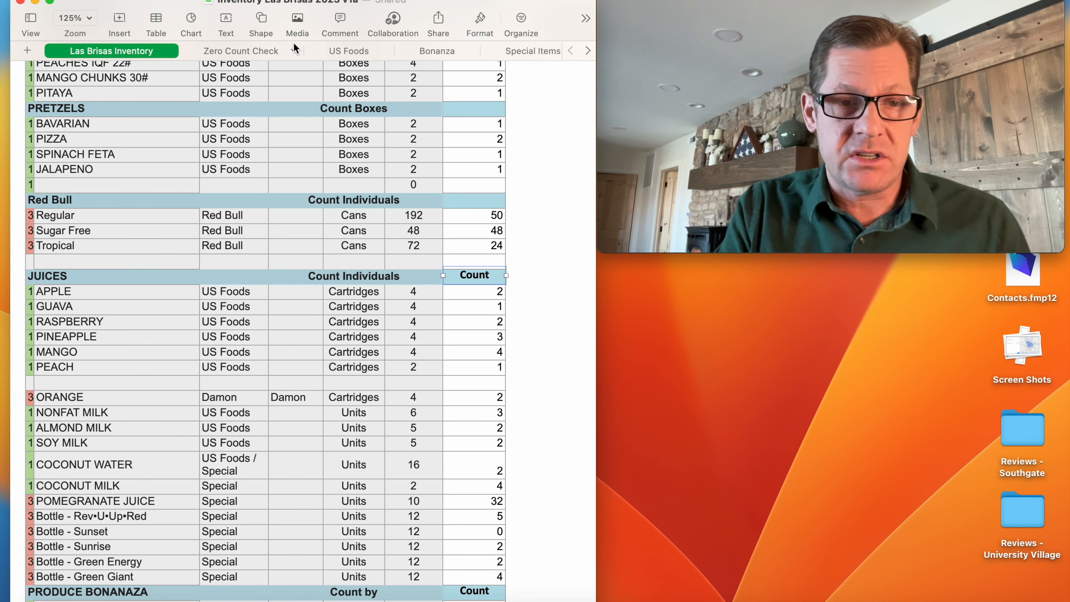
click(351, 50)
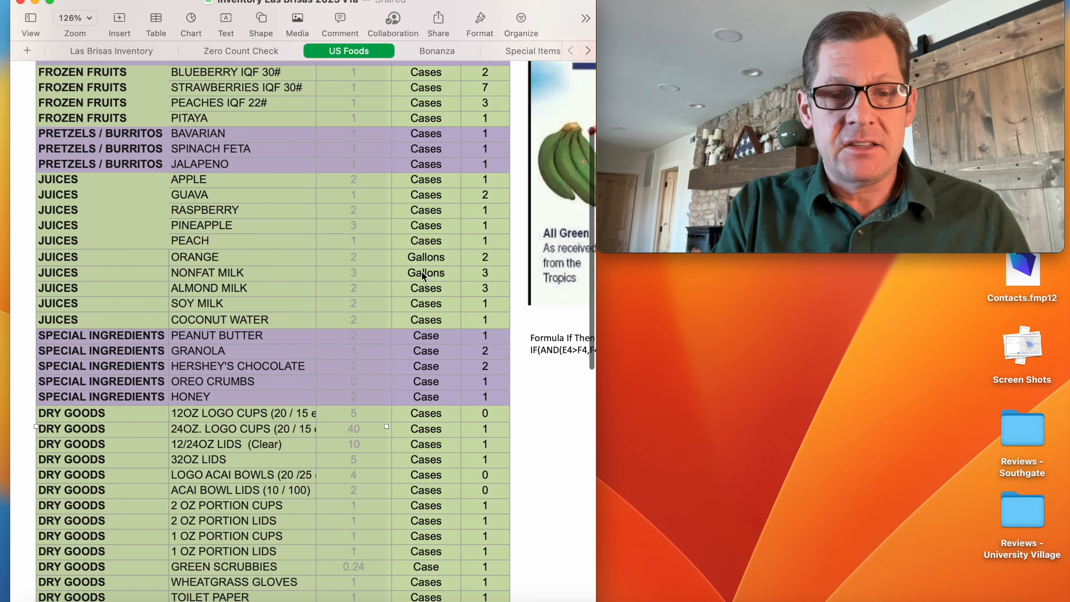
click(490, 180)
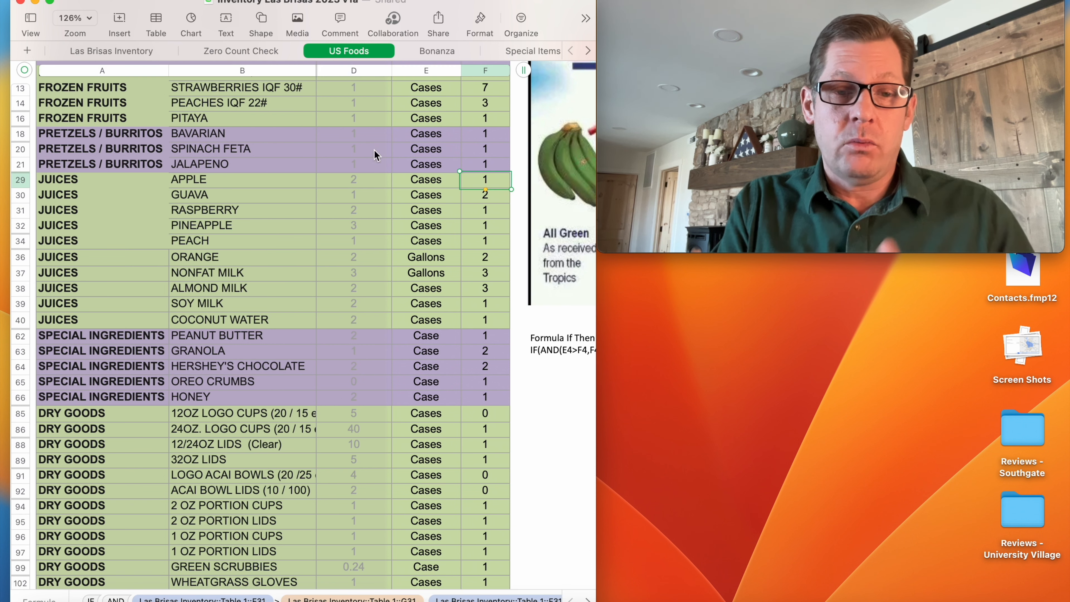
click(116, 52)
click(484, 291)
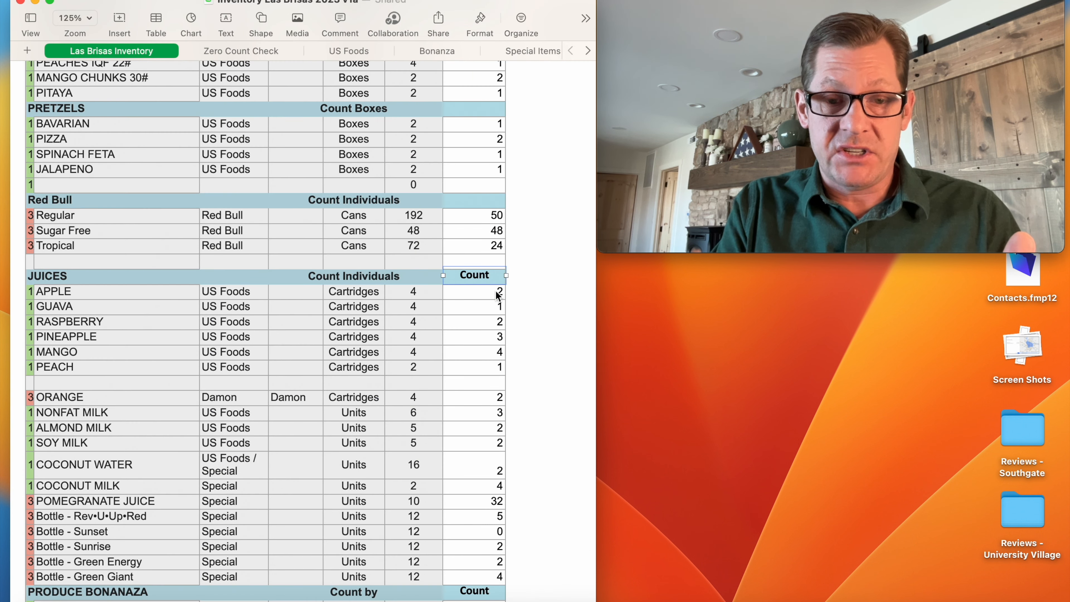
click(341, 51)
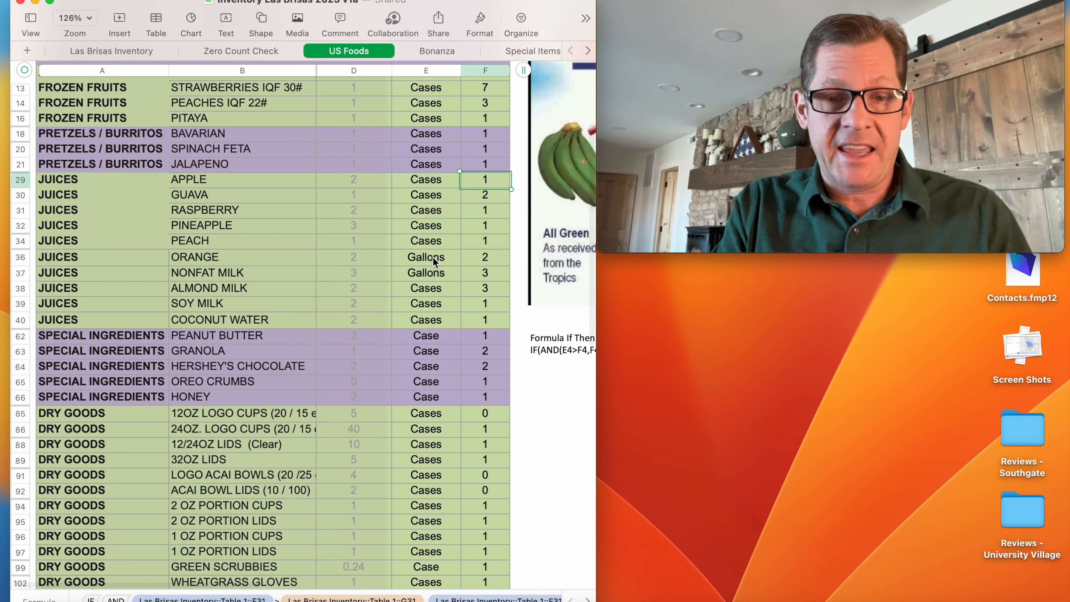
Step: Check the order quantities for the special ingredients on the US Foods sheet, from peanut butter down to Oreo crumbs
scroll(491, 249, down, 5)
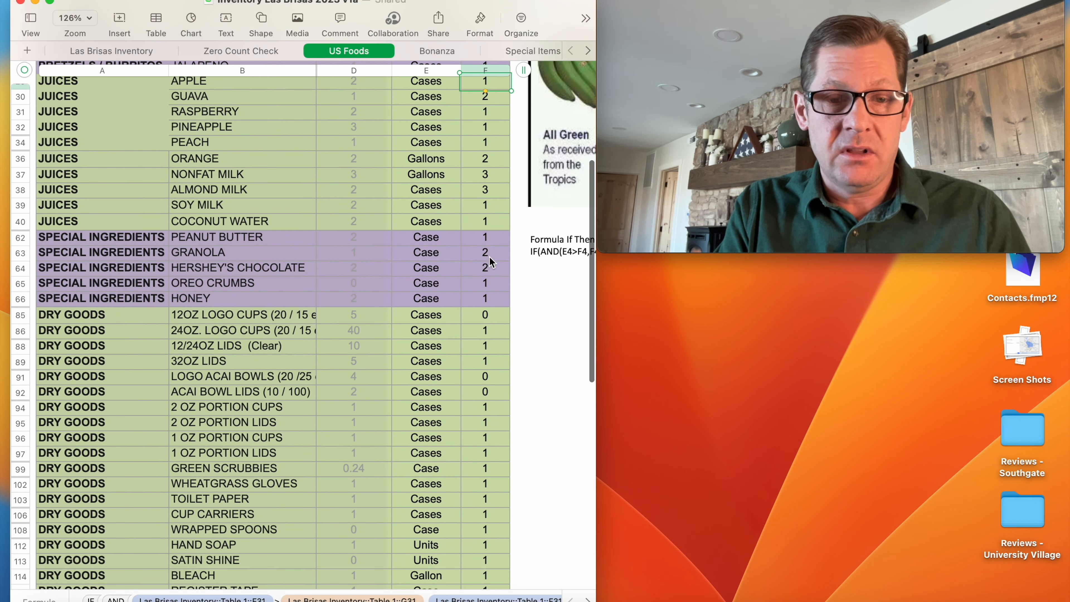
click(492, 238)
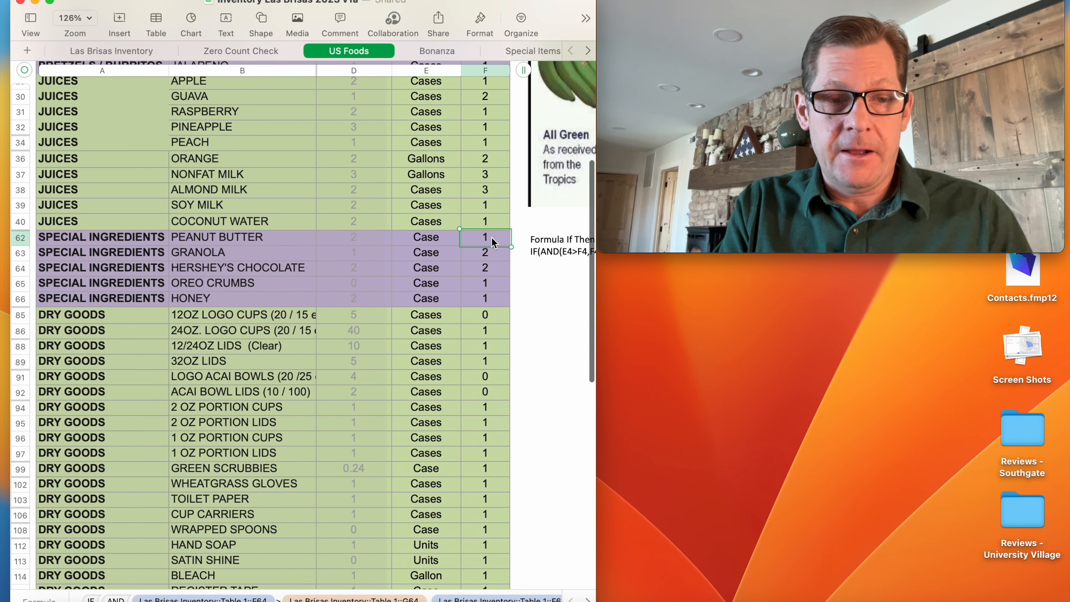
click(495, 260)
click(497, 269)
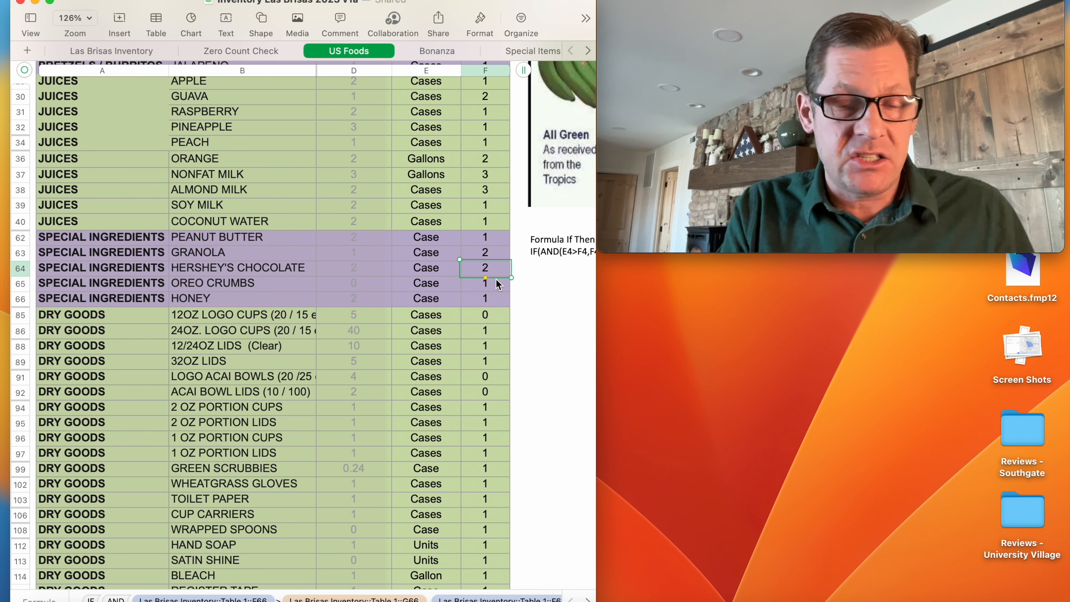
click(496, 281)
Step: Review the dry goods order quantities on the US Foods sheet, consulting the Las Brisas Inventory and Zero Count Check sheets
scroll(496, 279, down, 3)
click(493, 252)
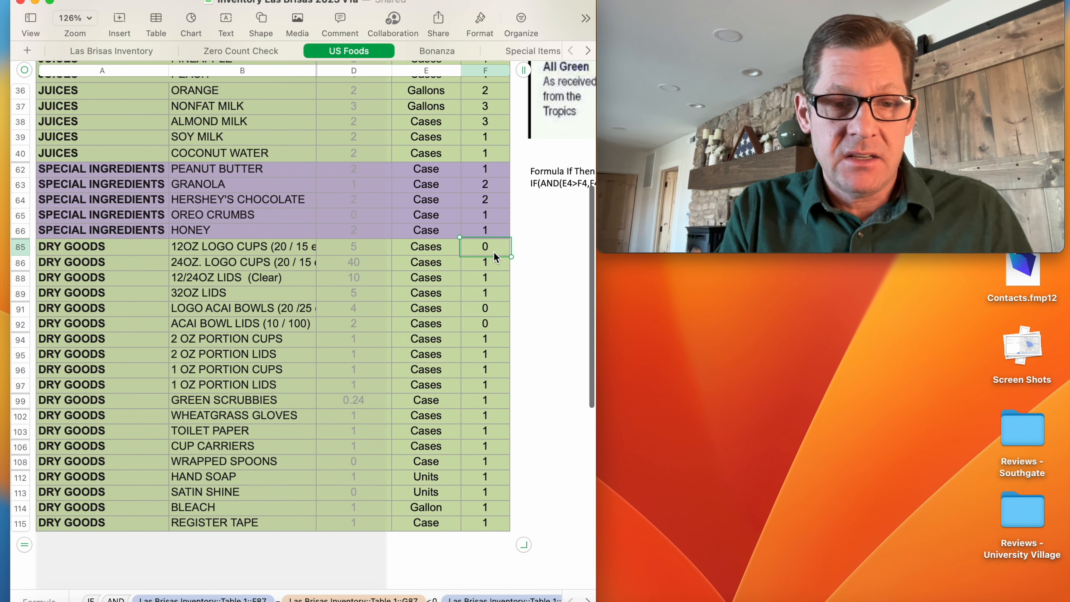
click(119, 53)
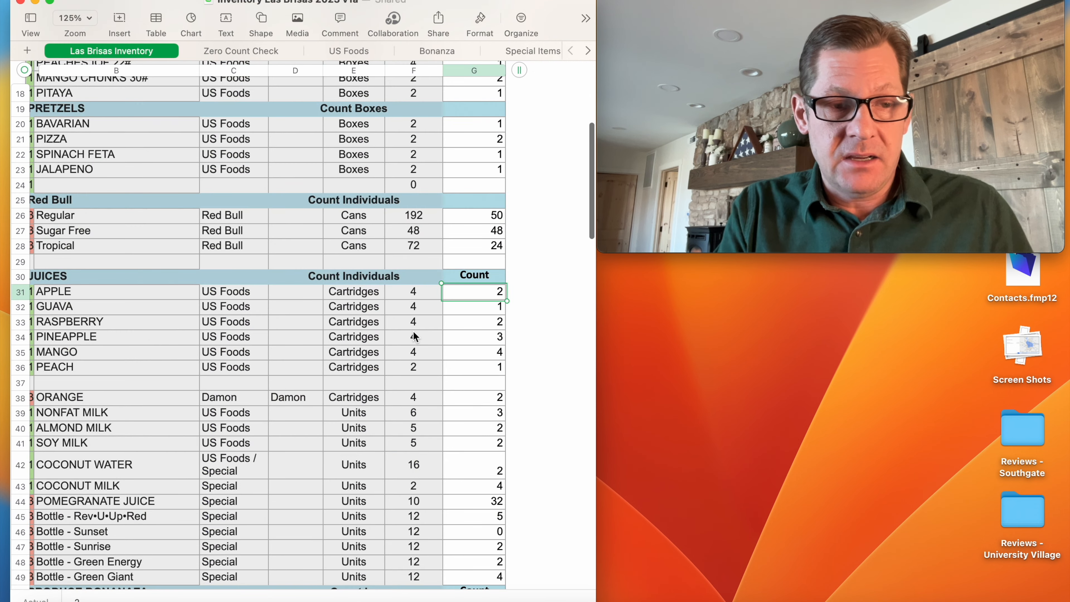
scroll(413, 335, down, 3)
click(256, 52)
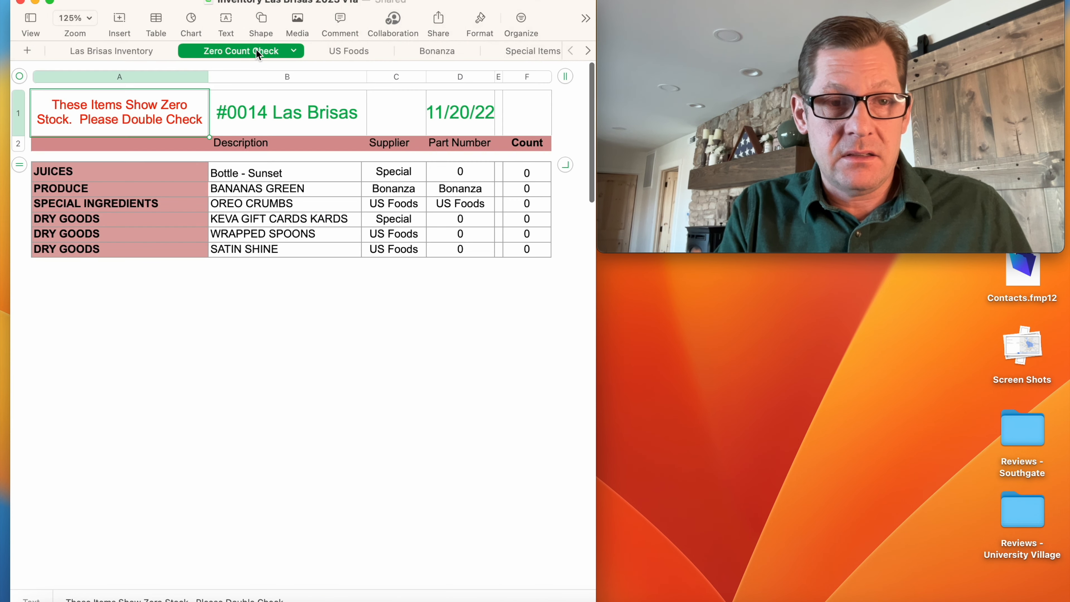
click(354, 51)
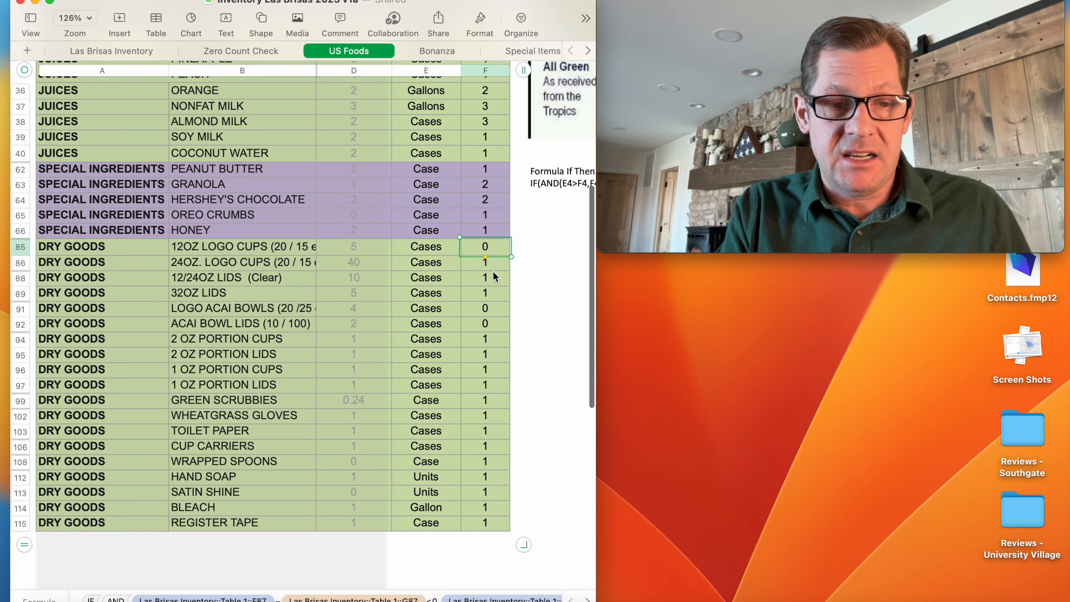
click(500, 263)
click(499, 277)
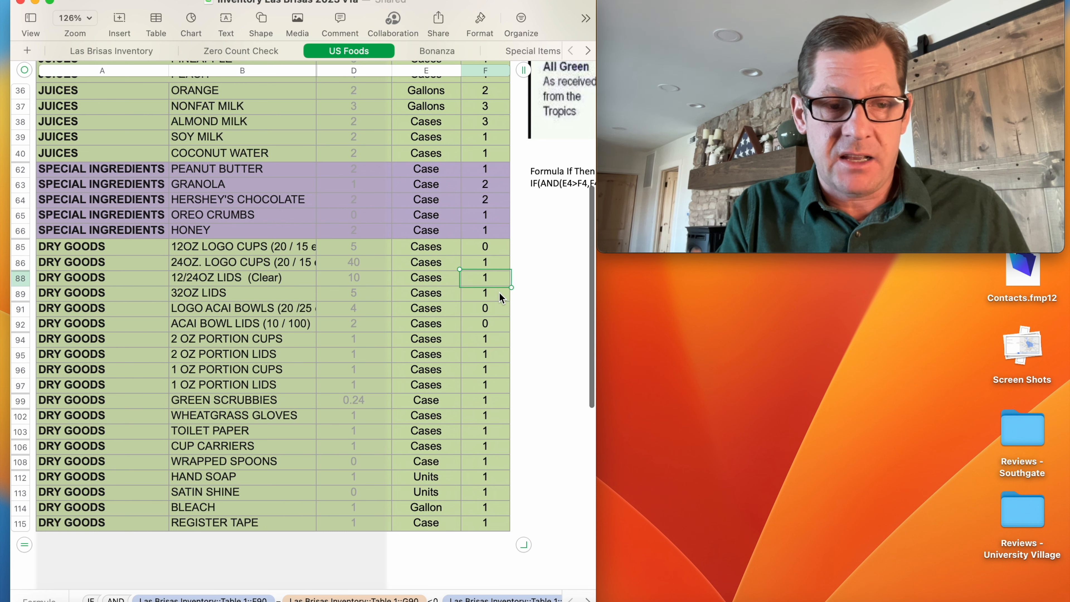
scroll(493, 329, down, 1)
scroll(490, 349, up, 3)
scroll(490, 349, up, 10)
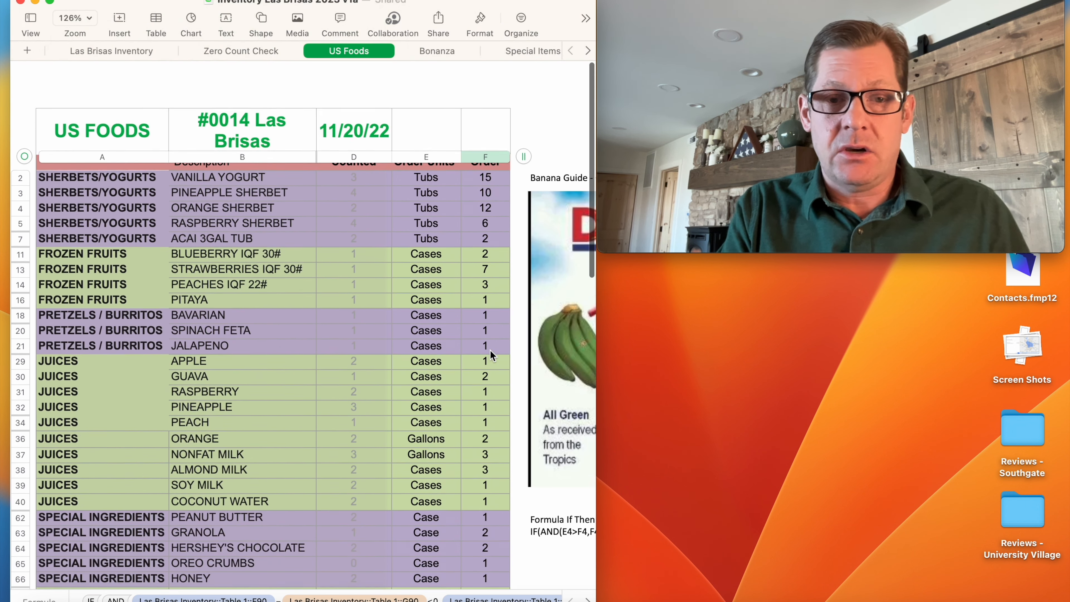
Step: Examine the produce order units and quantities on the Bonanza sheet, looking back over the US Foods order list for comparison
click(436, 51)
scroll(477, 240, left, 10)
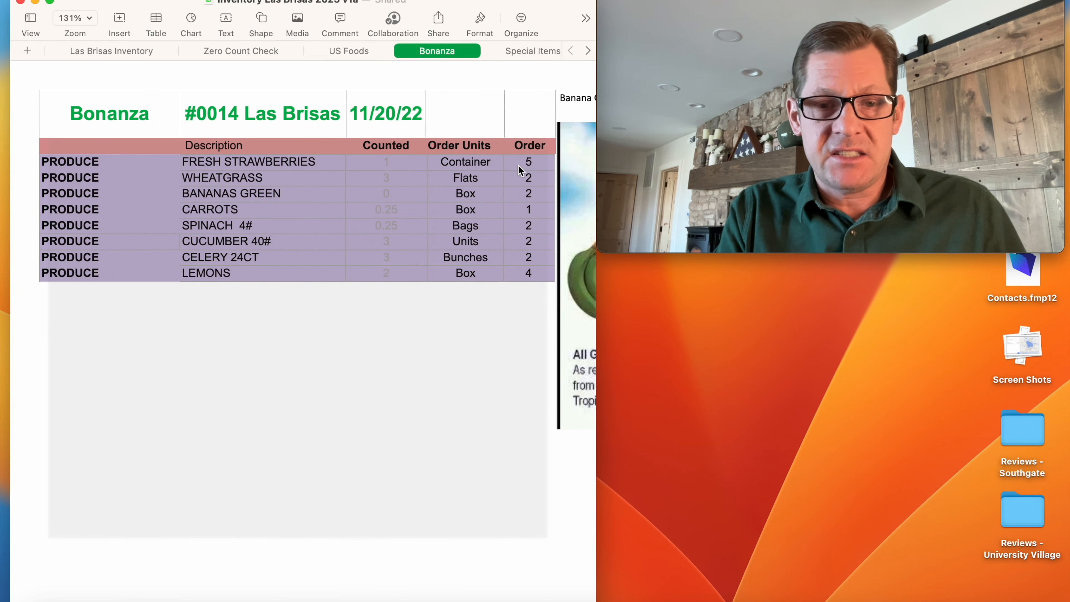
click(372, 51)
scroll(349, 284, down, 10)
scroll(349, 288, up, 10)
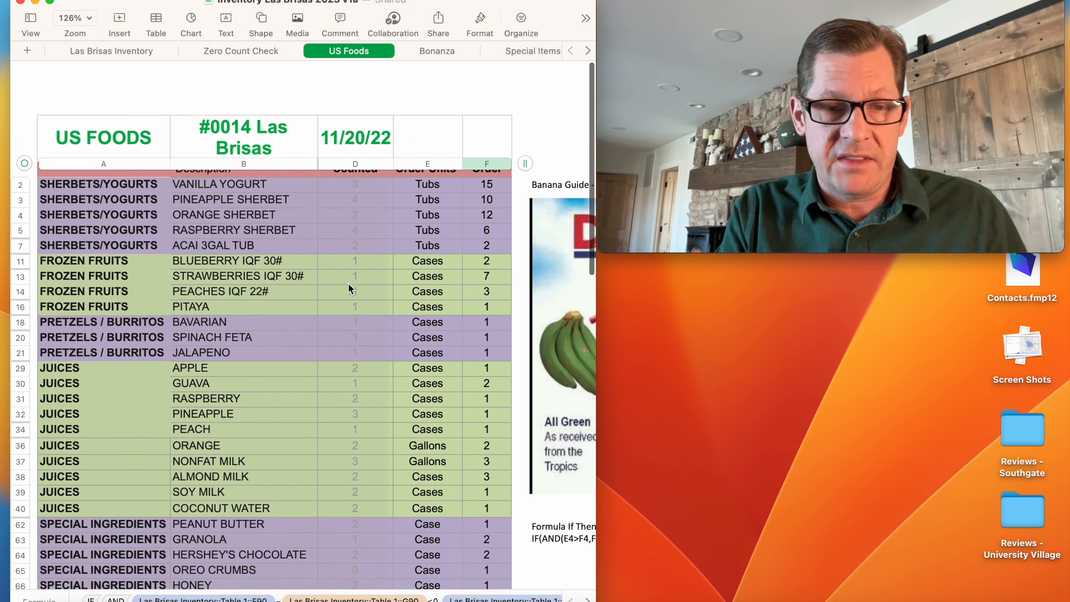
click(437, 51)
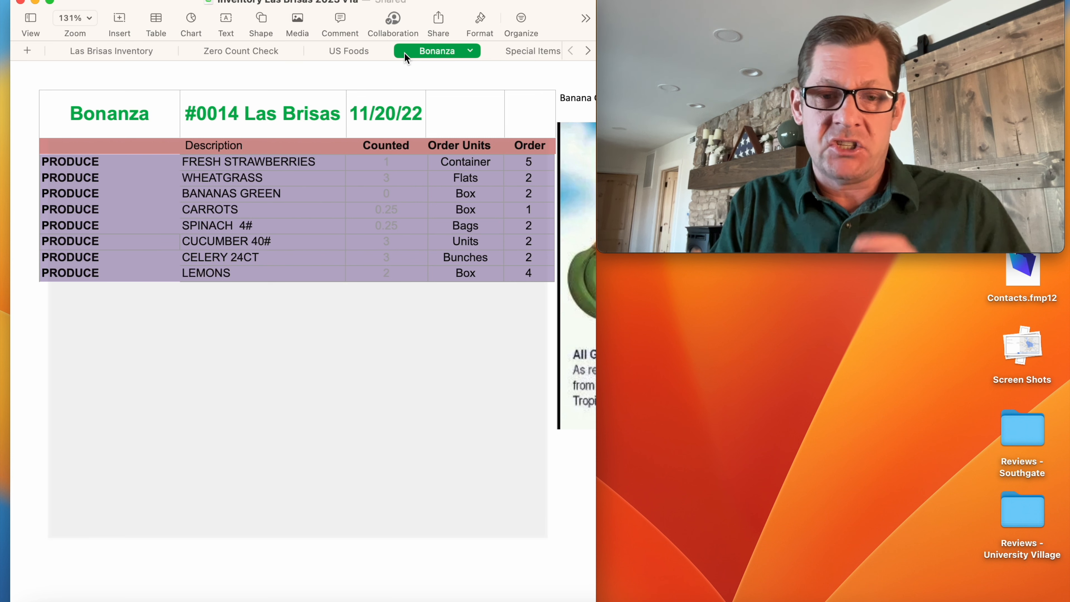
click(539, 185)
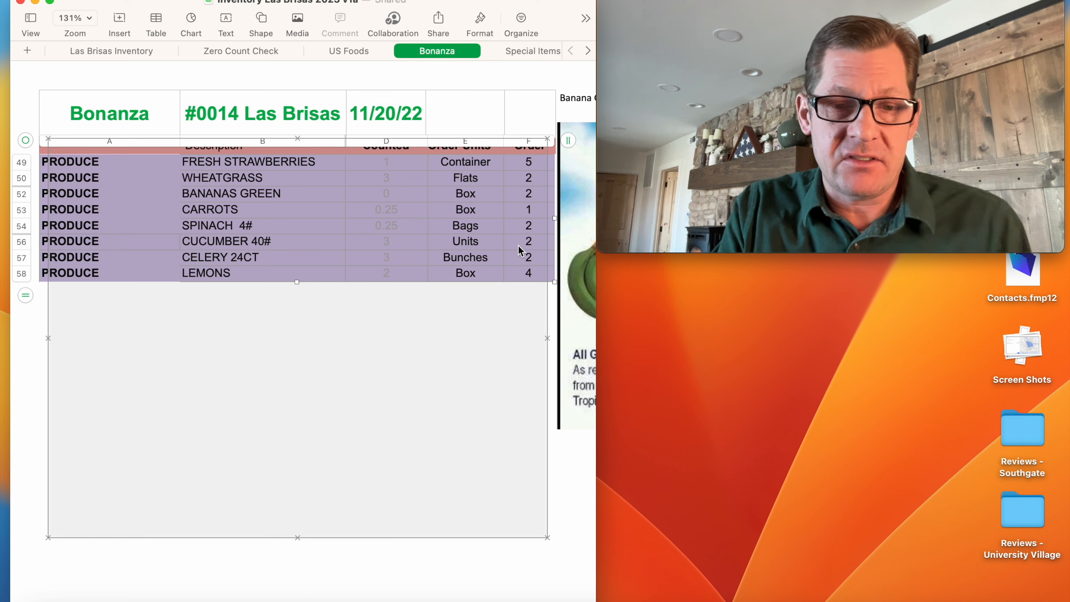
scroll(510, 274, down, 1)
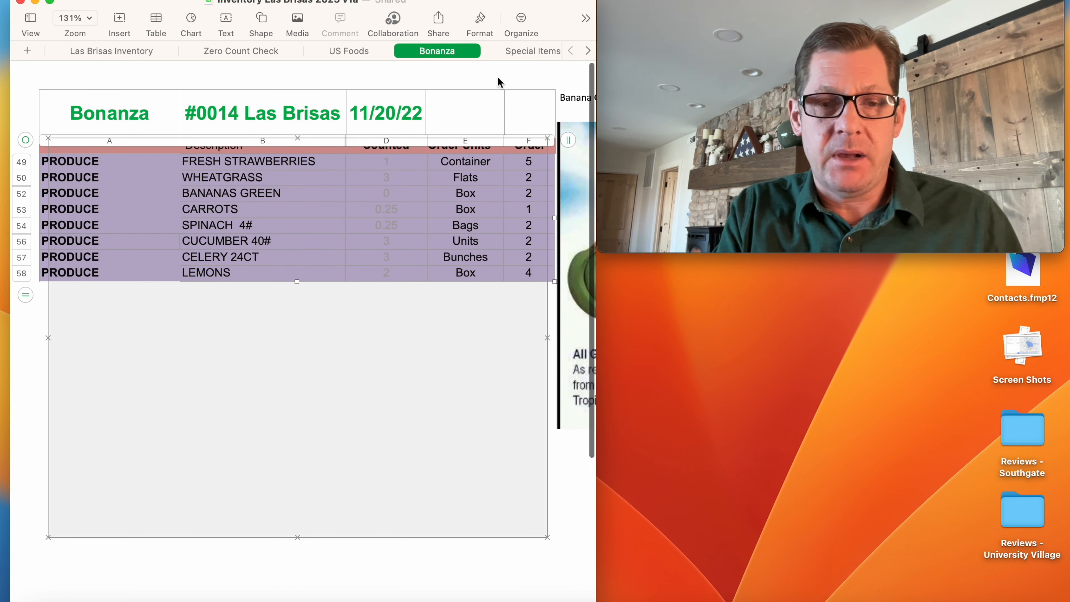
Step: Review the order quantities on the Special Items sheet and return to the start of the Las Brisas Inventory sheet
click(514, 51)
scroll(457, 233, left, 1)
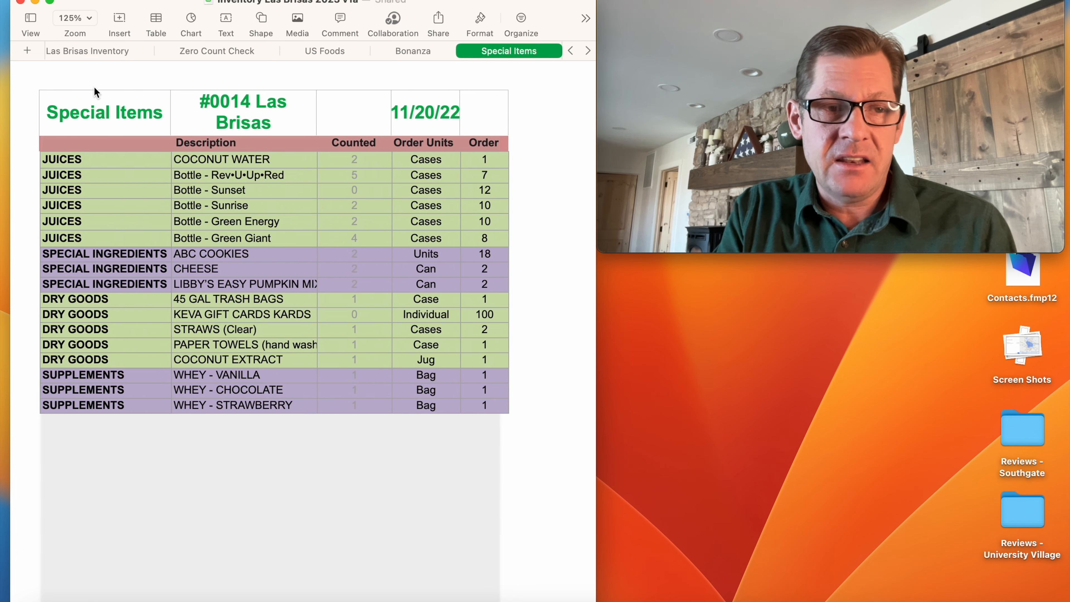
click(87, 53)
scroll(182, 221, up, 10)
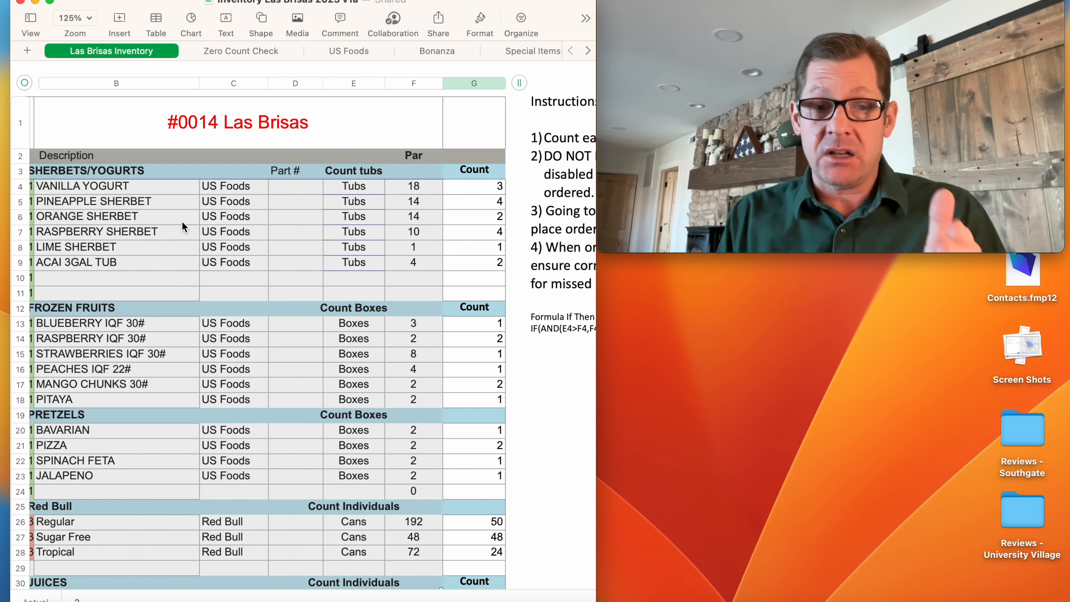
scroll(207, 240, right, 1)
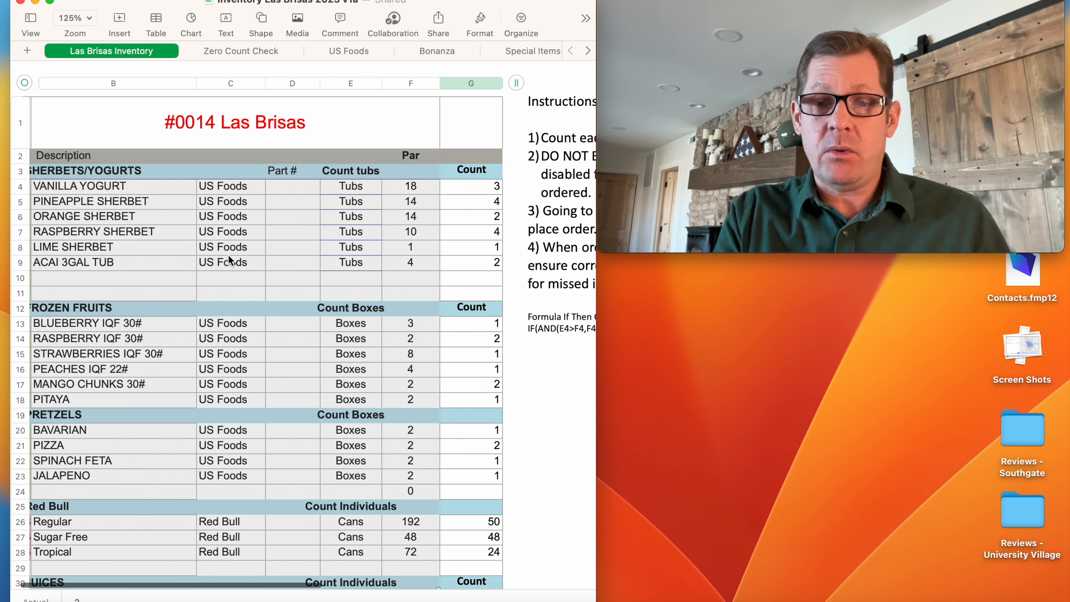